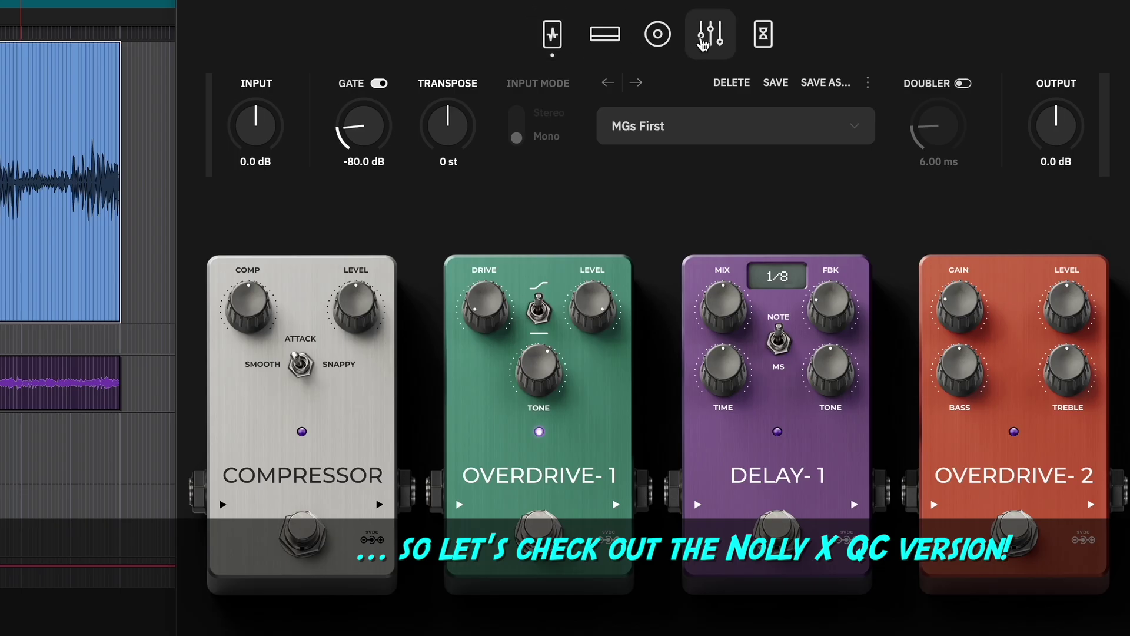
- View the delay and reverb pedals in Archetype Nolly X and return to its amp page
click(765, 36)
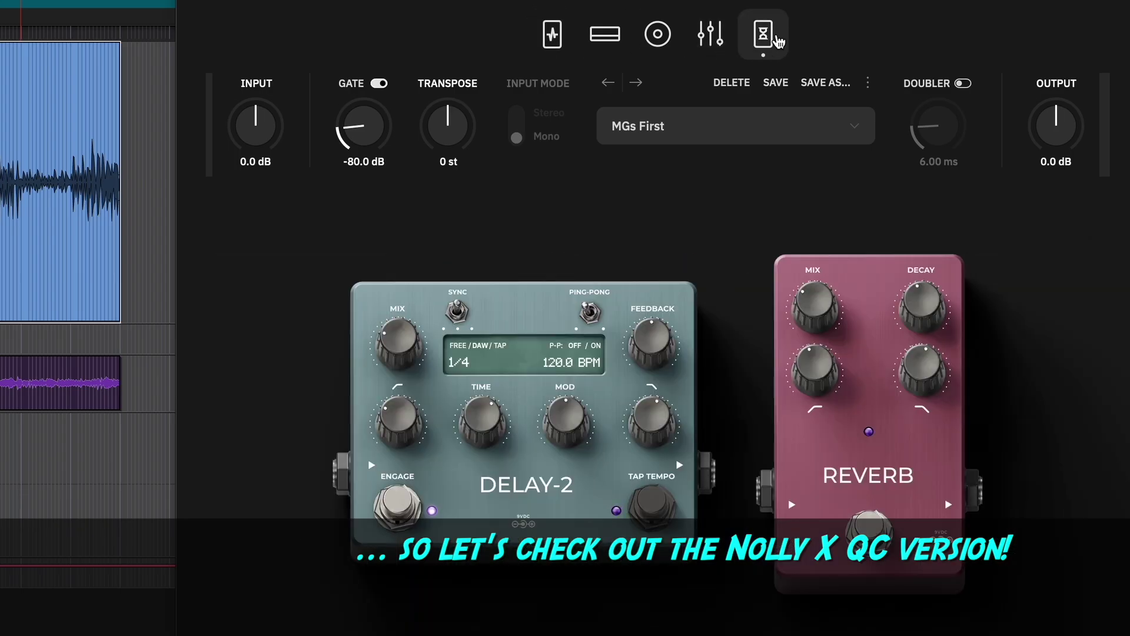
click(618, 46)
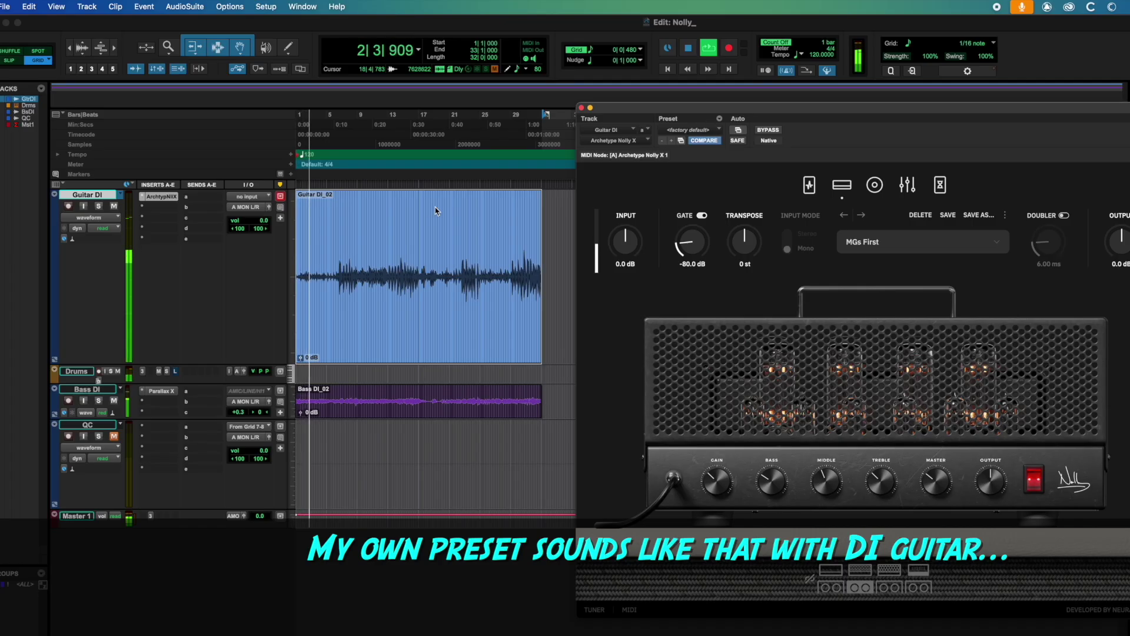
- Listen to the mix with Guitar DI muted, view Parallax X on Bass DI, and return to Archetype Nolly X with playback stopped
click(114, 206)
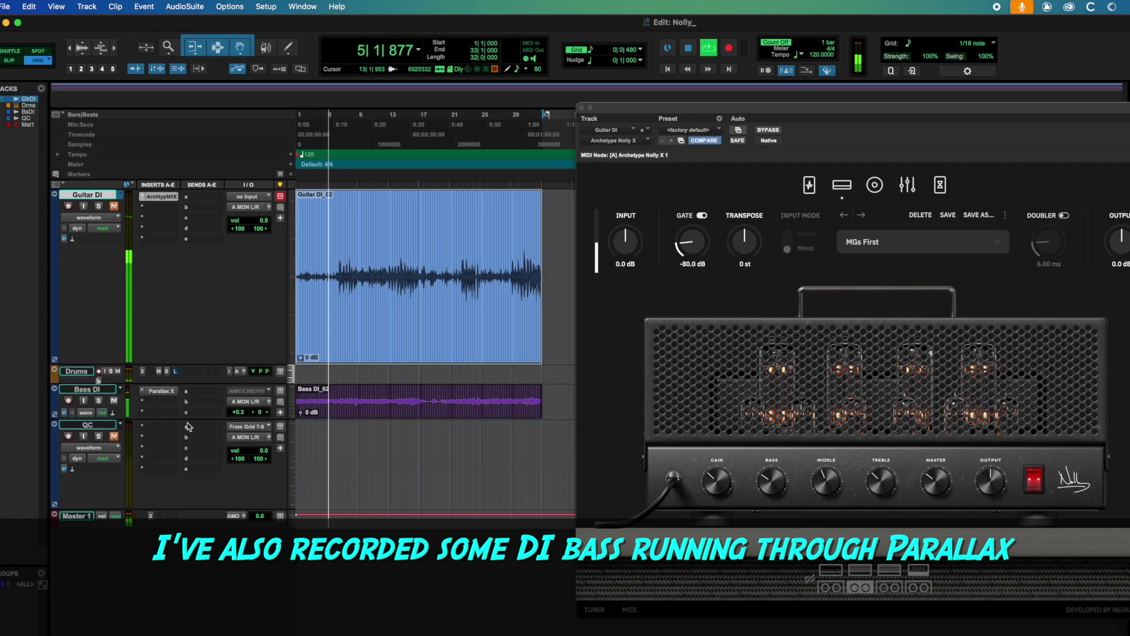
click(164, 393)
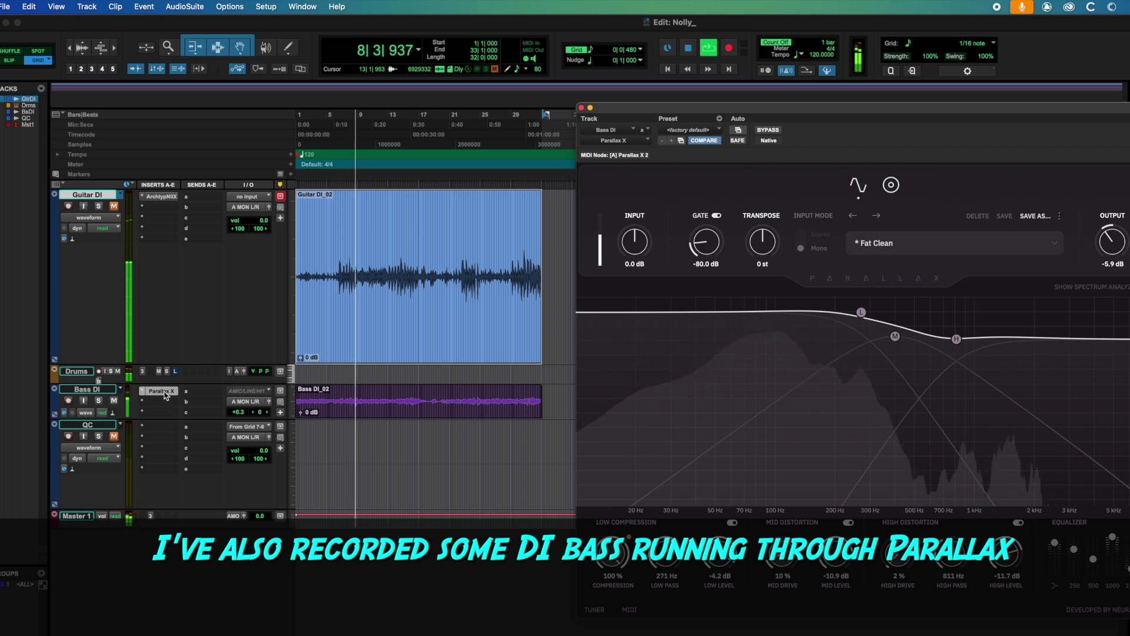
click(166, 393)
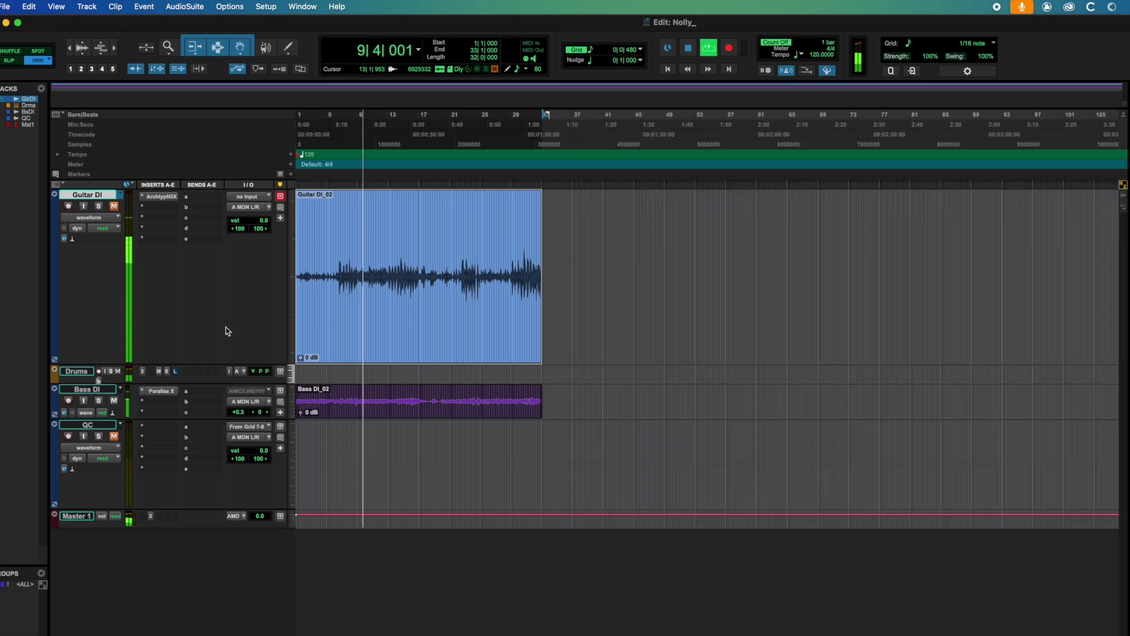
click(161, 197)
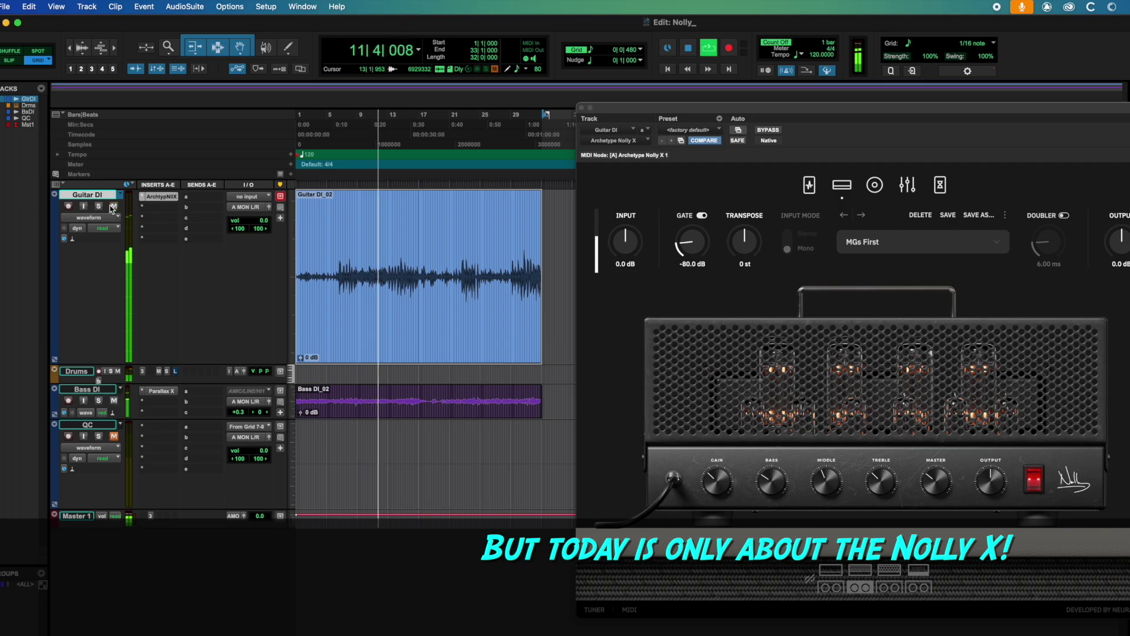
key(space)
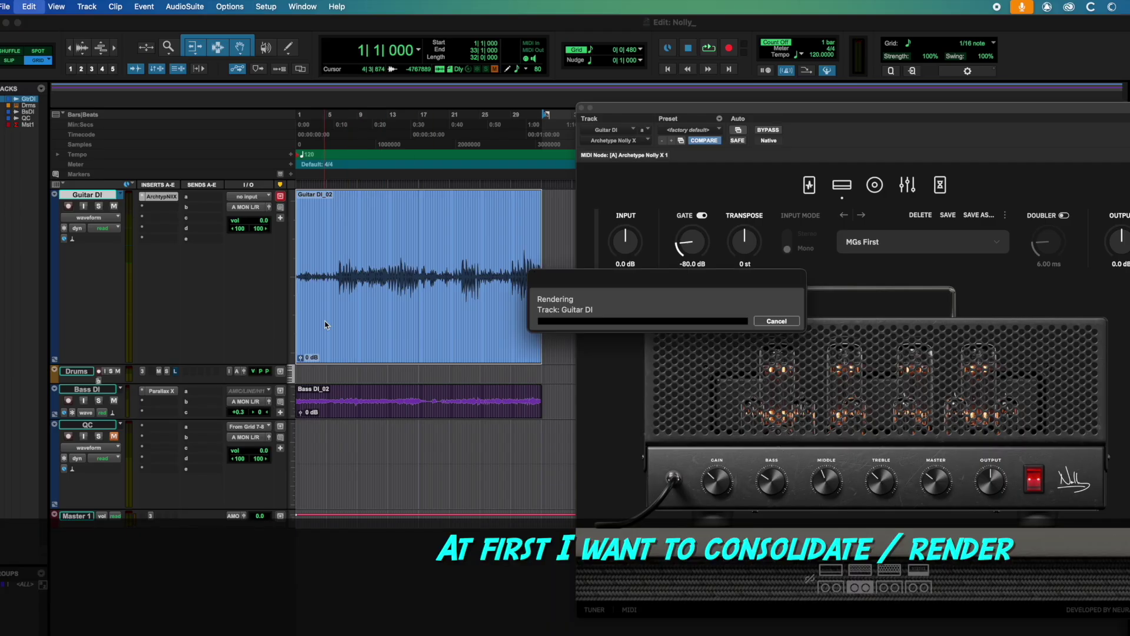
- Render the Guitar DI track with Archetype Nolly X to a new audio track and play it back
key(alt+shift+3)
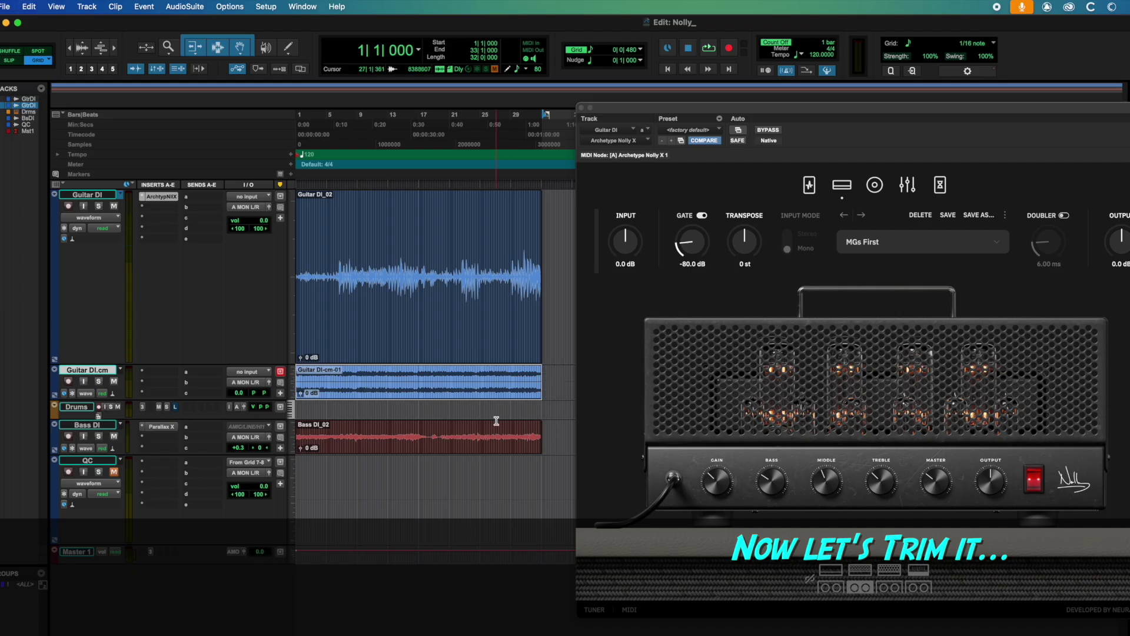
key(super+w)
key(space)
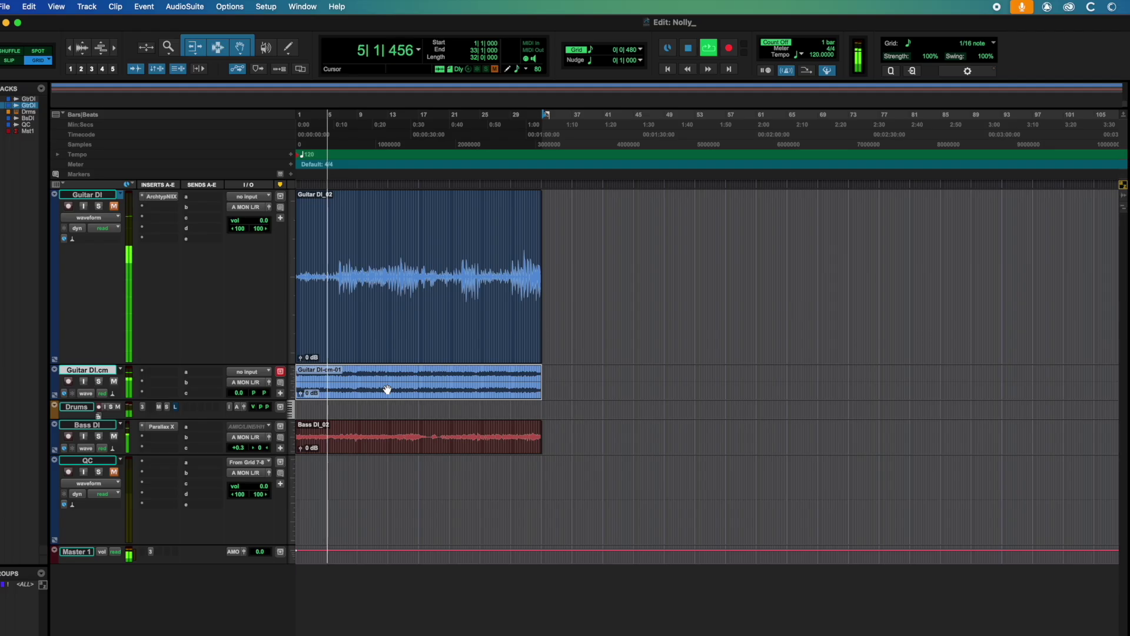
key(space)
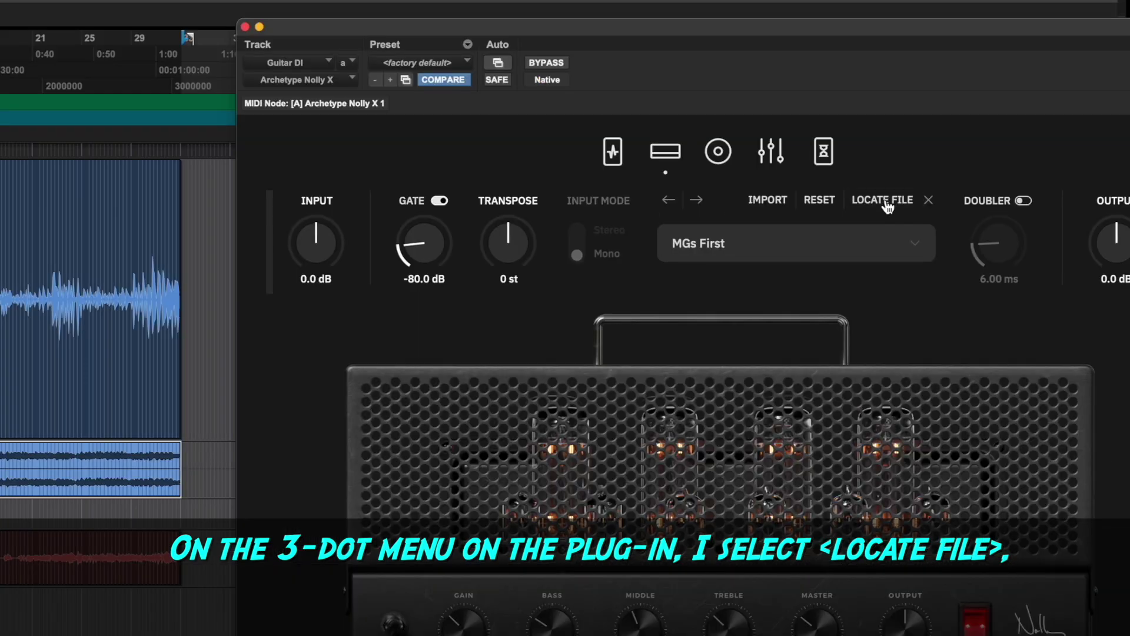
- Reveal the MGs First preset's XML file in the file browser
click(887, 203)
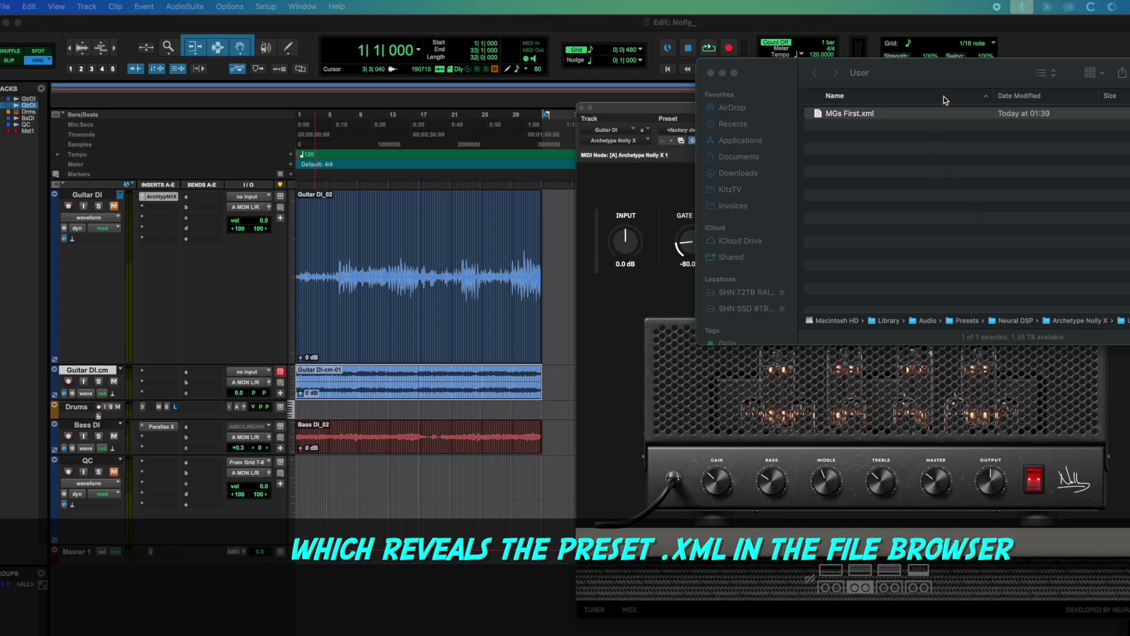
click(921, 72)
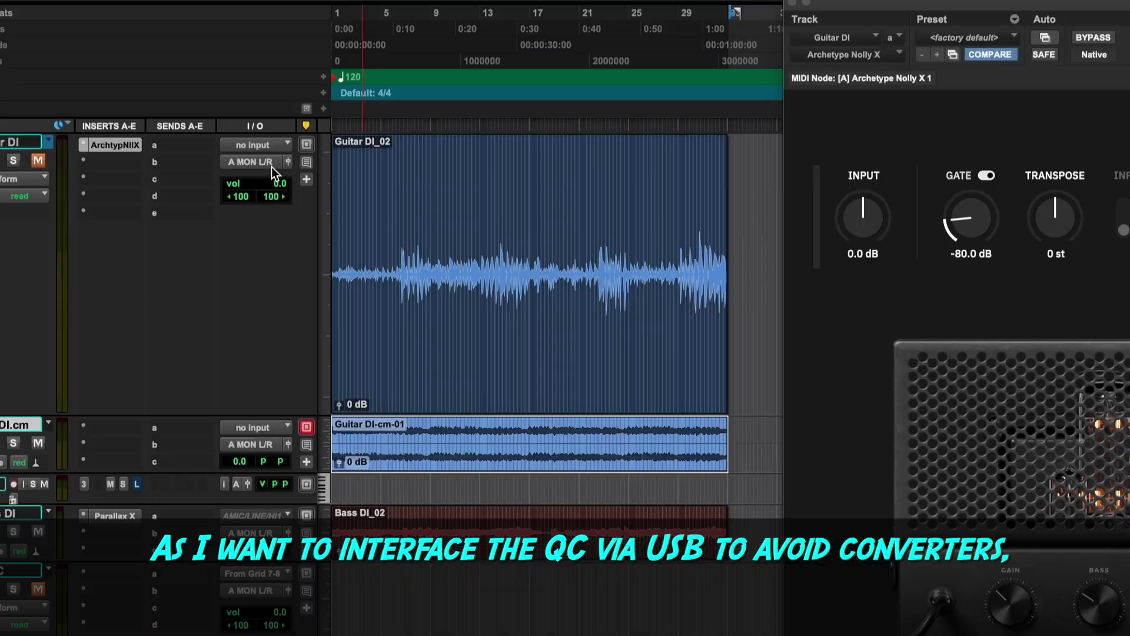
- Route the Guitar DI track's output to To Grid 7 (Mono)
click(259, 209)
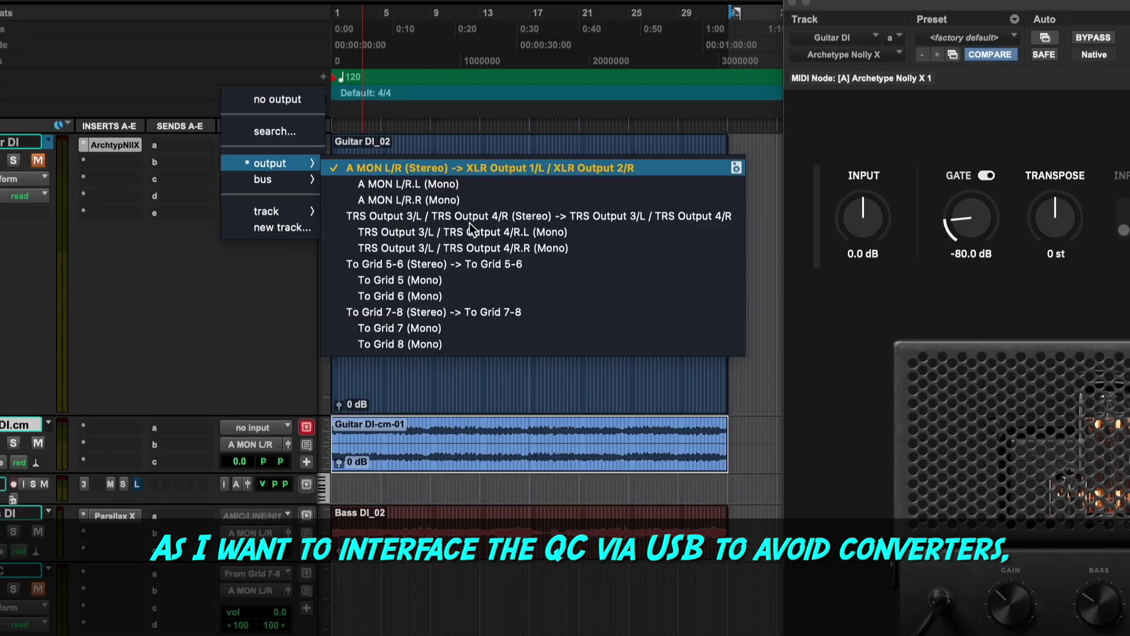
click(470, 328)
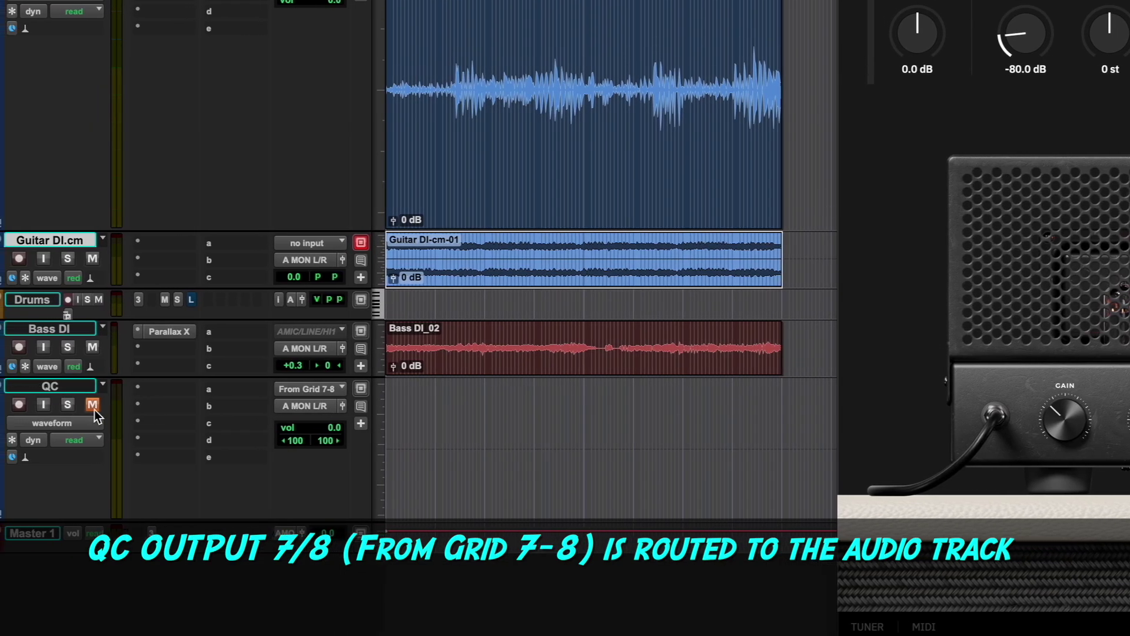
- Unmute the QC track, arm it for recording and enable its input monitoring
click(73, 404)
click(40, 405)
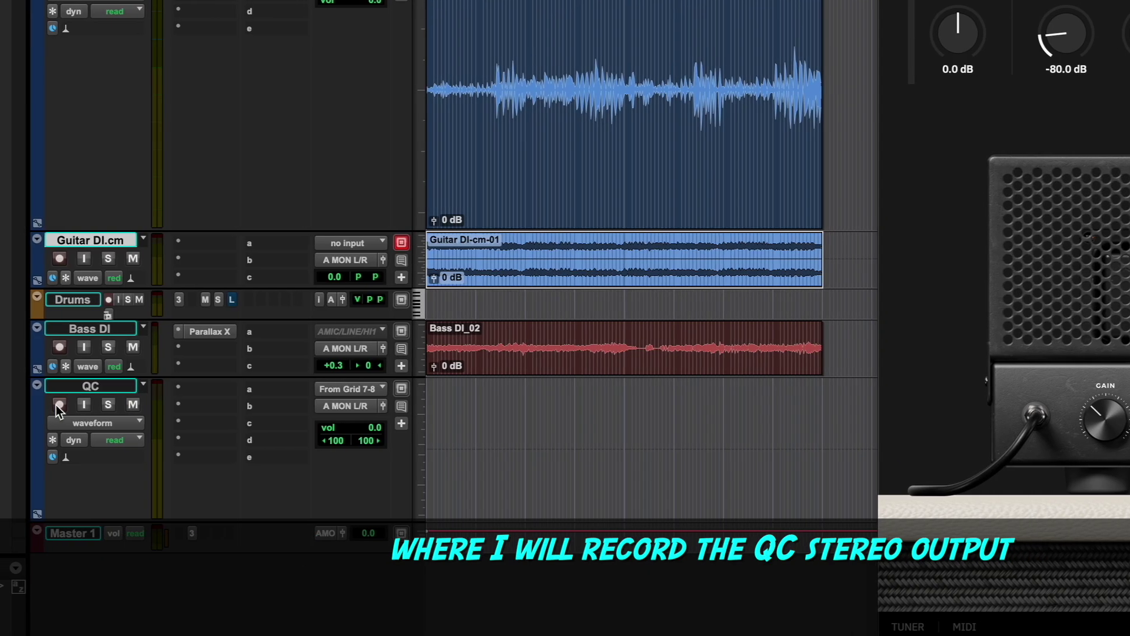
click(102, 405)
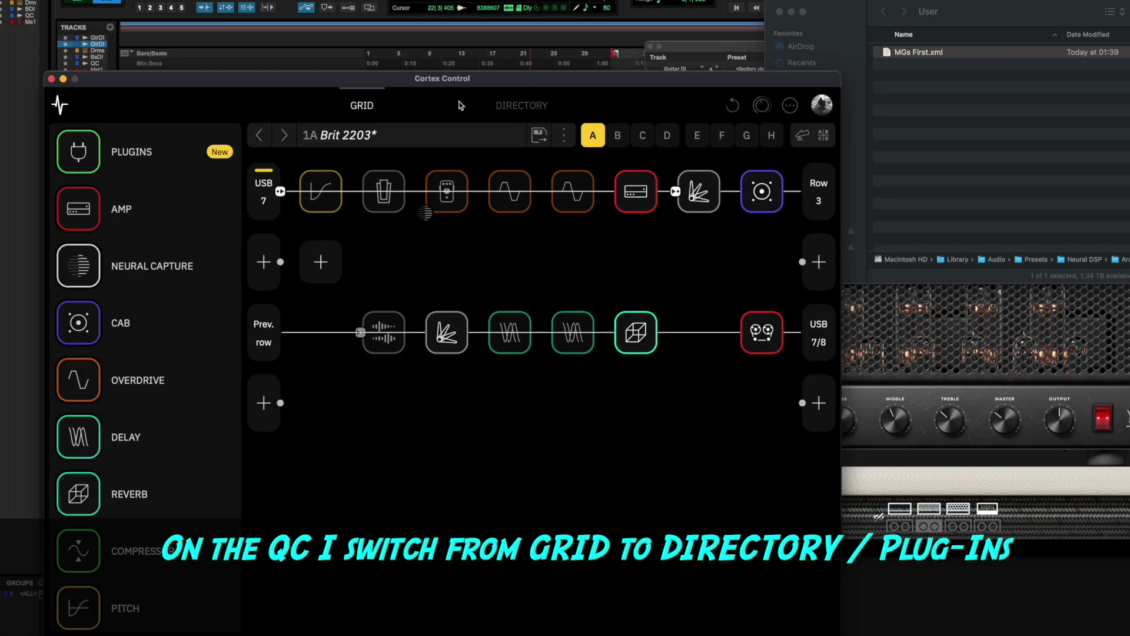
- In Cortex Control's directory, add MGs First.xml to the User folder of the Archetype: Nolly X plugin presets
click(524, 106)
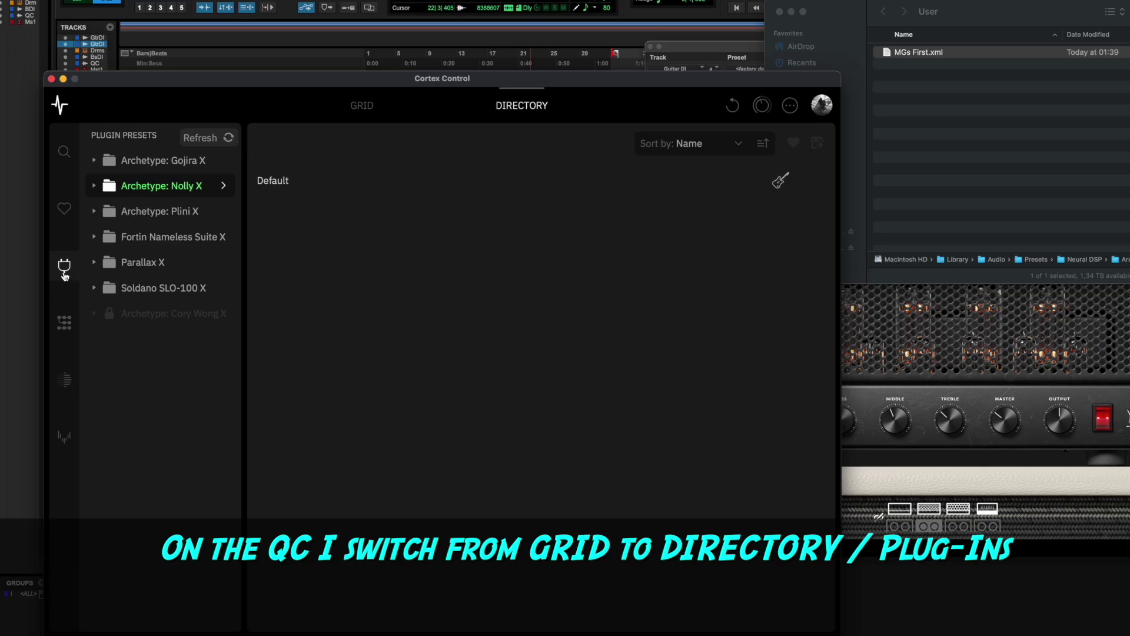
click(94, 187)
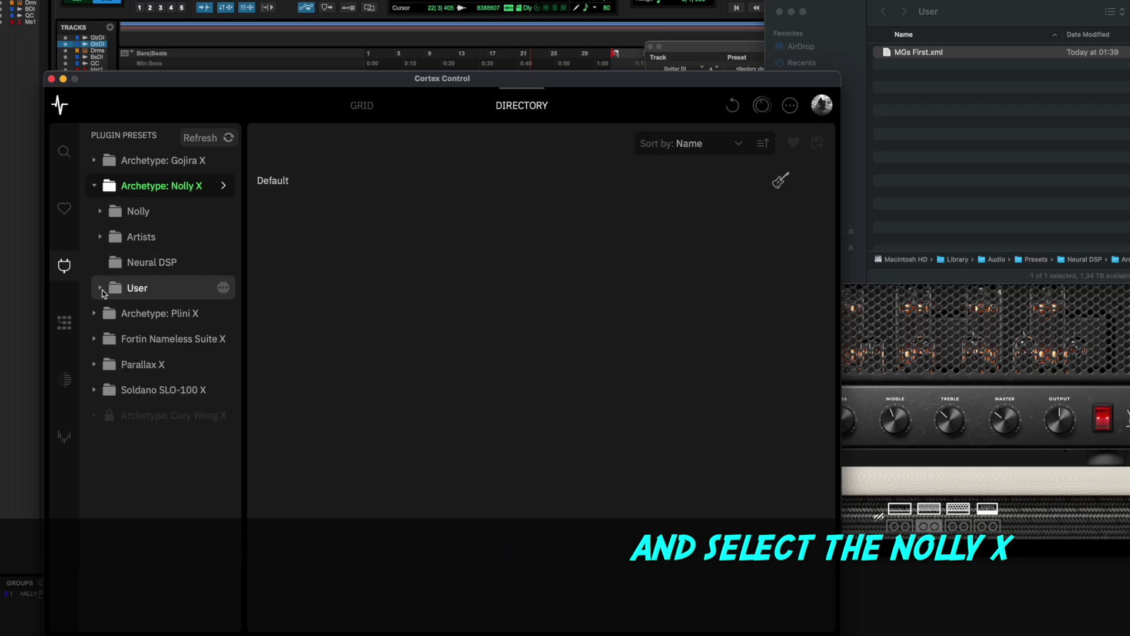
click(101, 289)
click(132, 293)
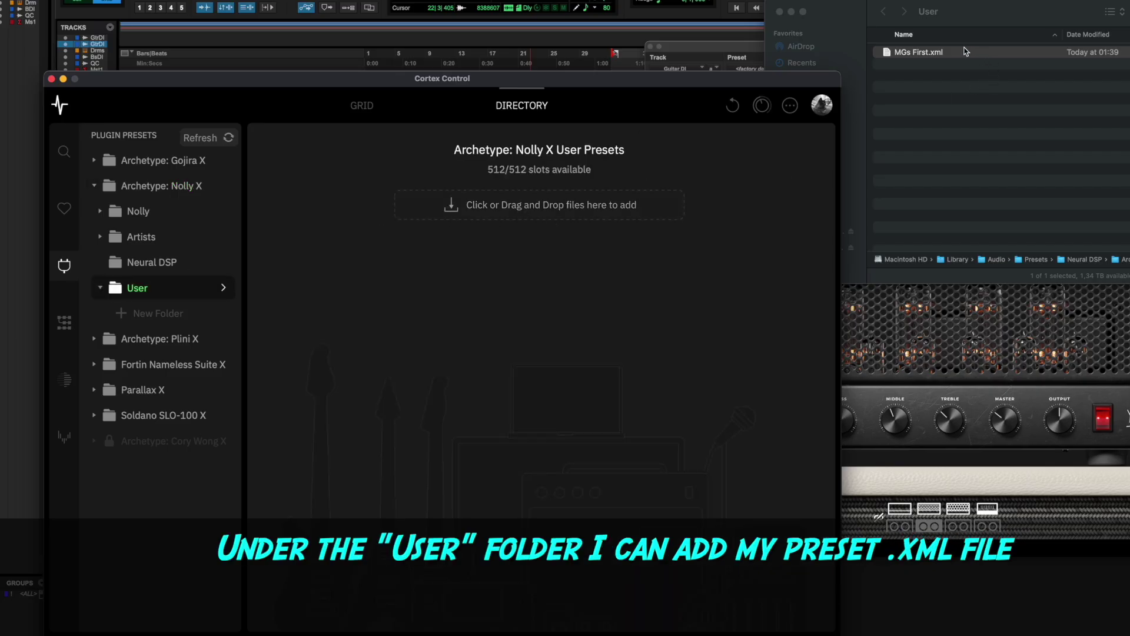
drag(884, 58, 613, 204)
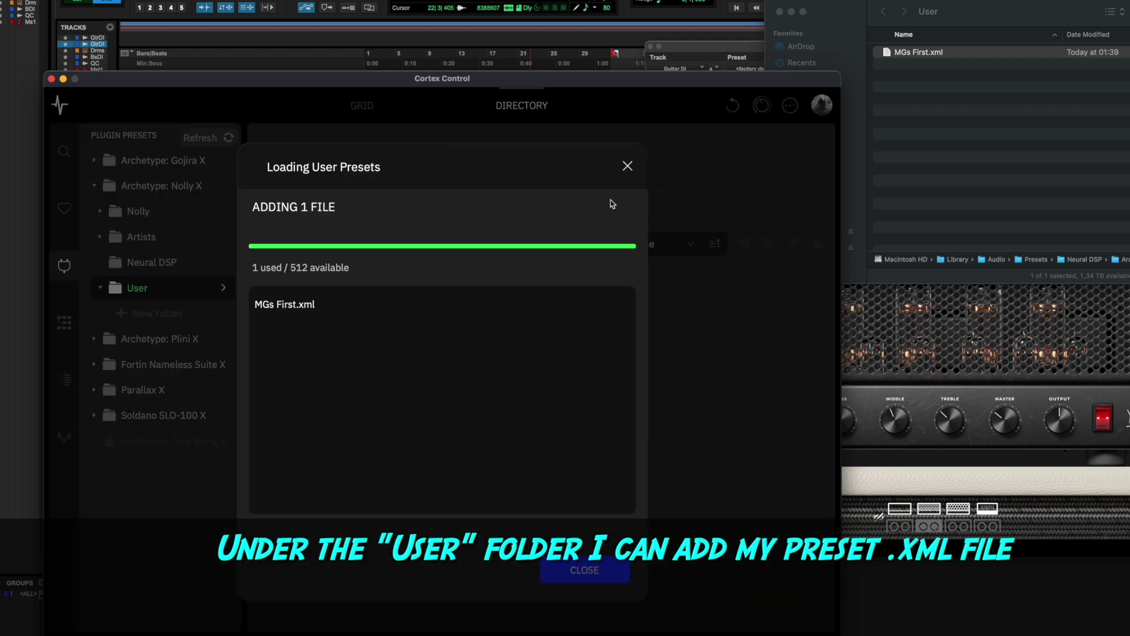
click(581, 576)
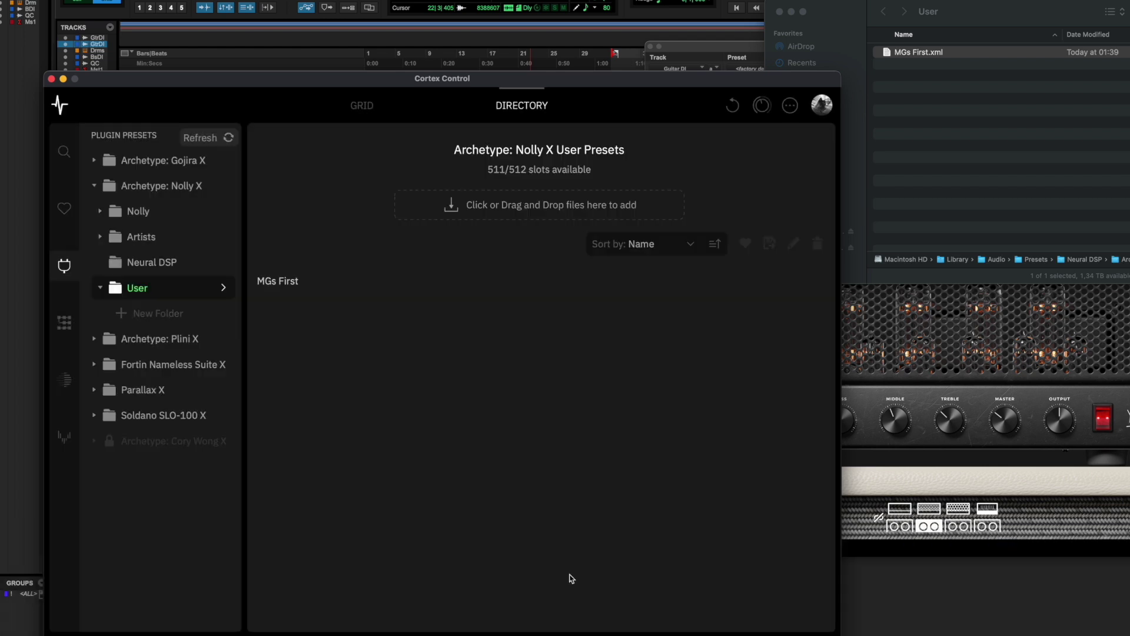
- Open the MGs First user preset on the Grid
click(806, 282)
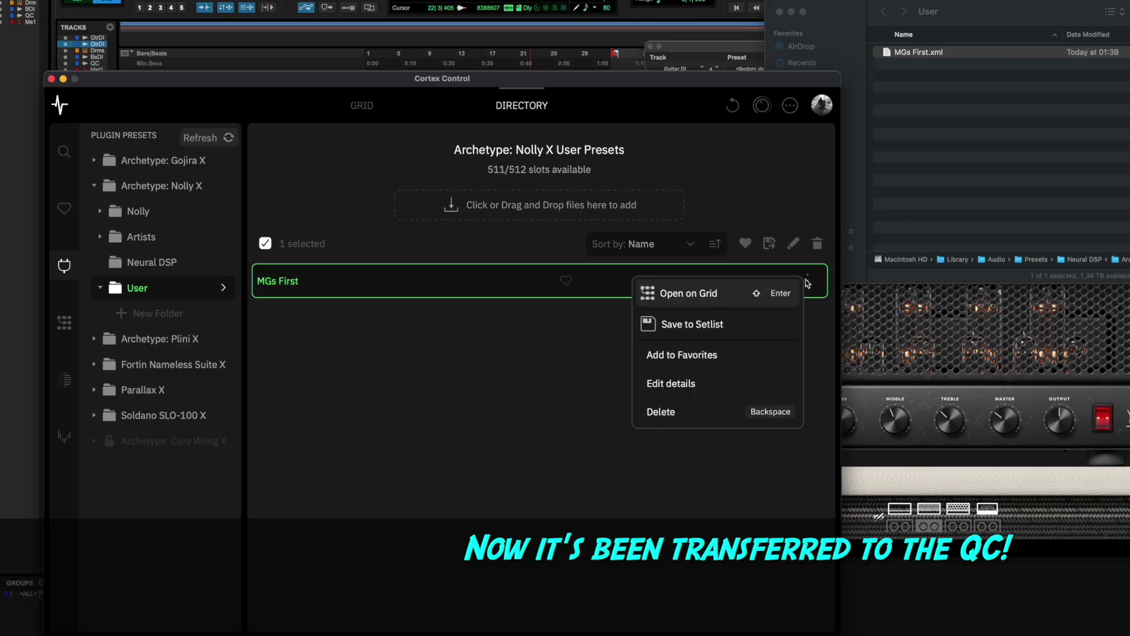
click(727, 296)
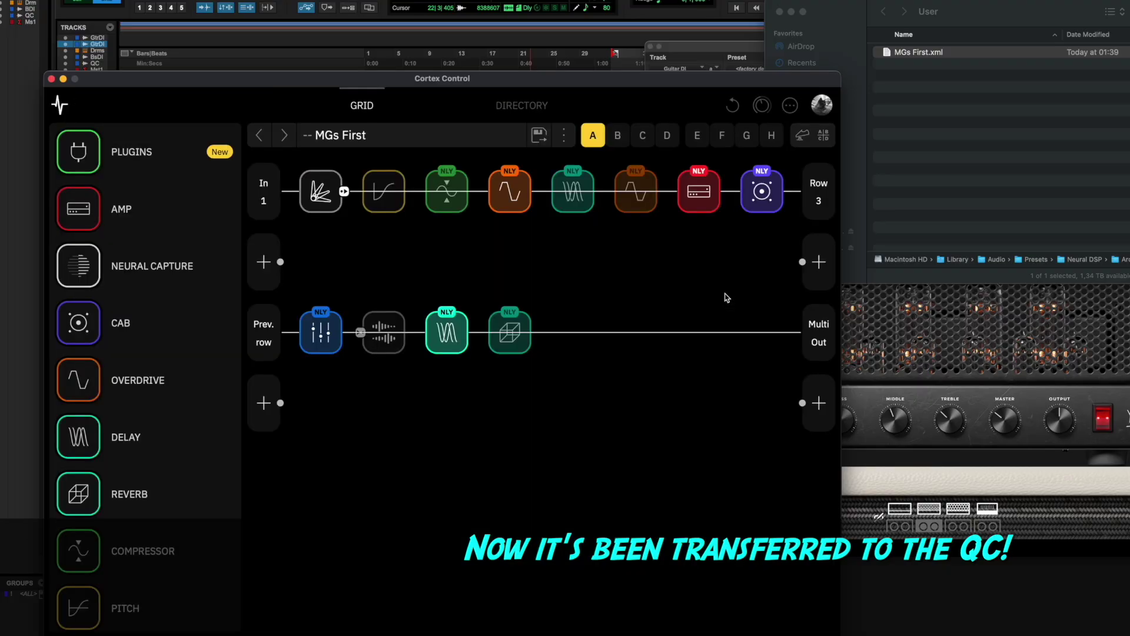
- Set the first row's input to USB Input 7 and change the third row's Multi Out to a USB output
click(266, 203)
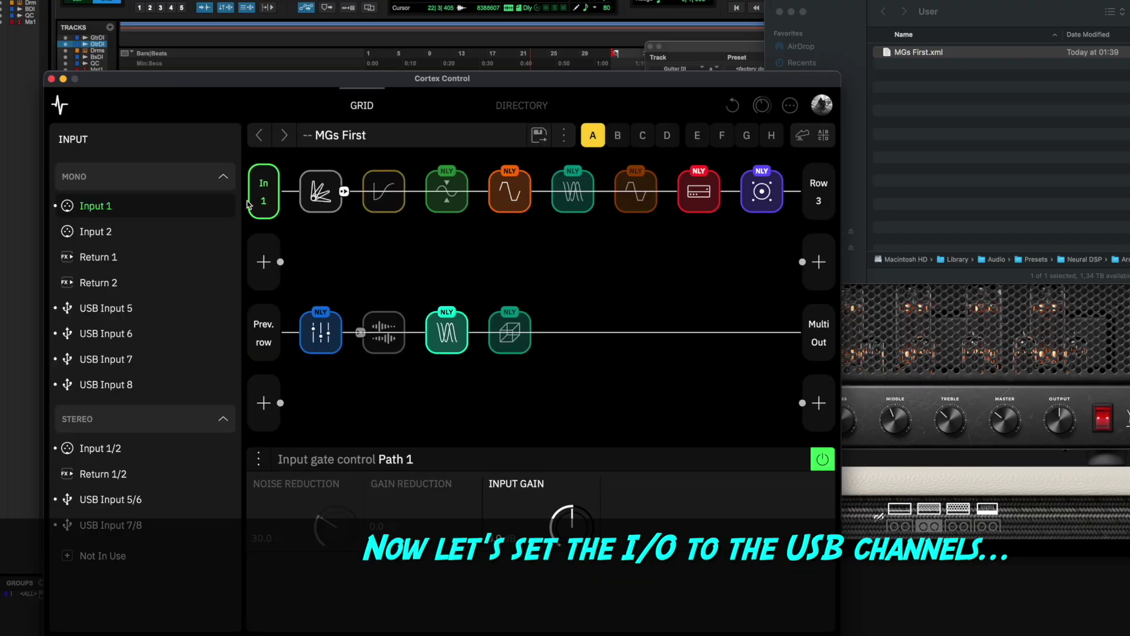
click(160, 362)
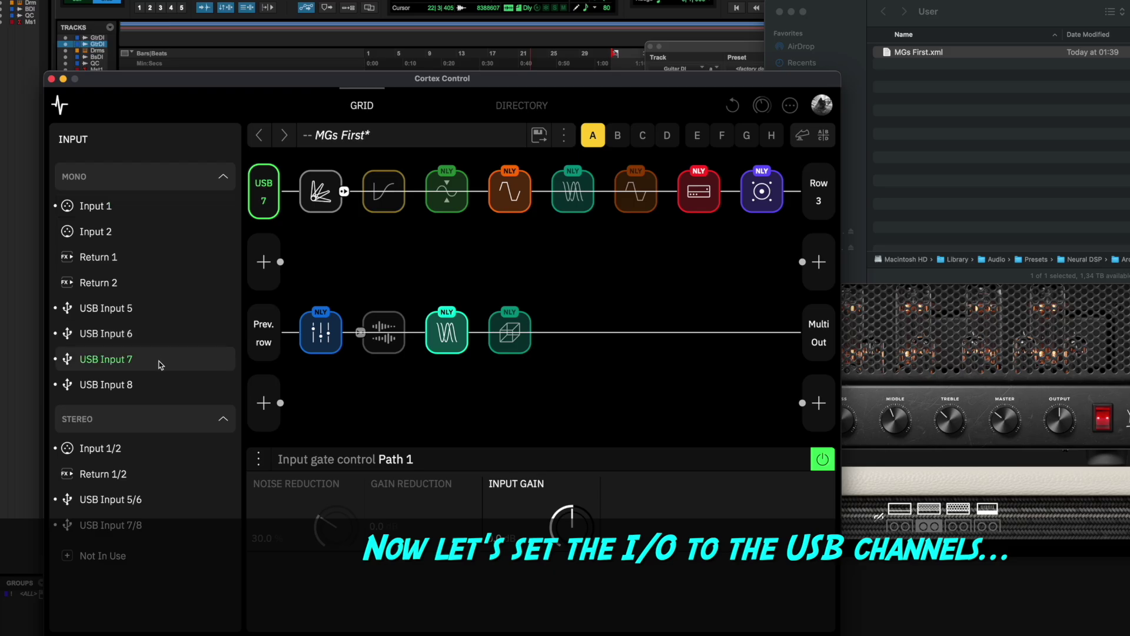
click(823, 343)
click(113, 362)
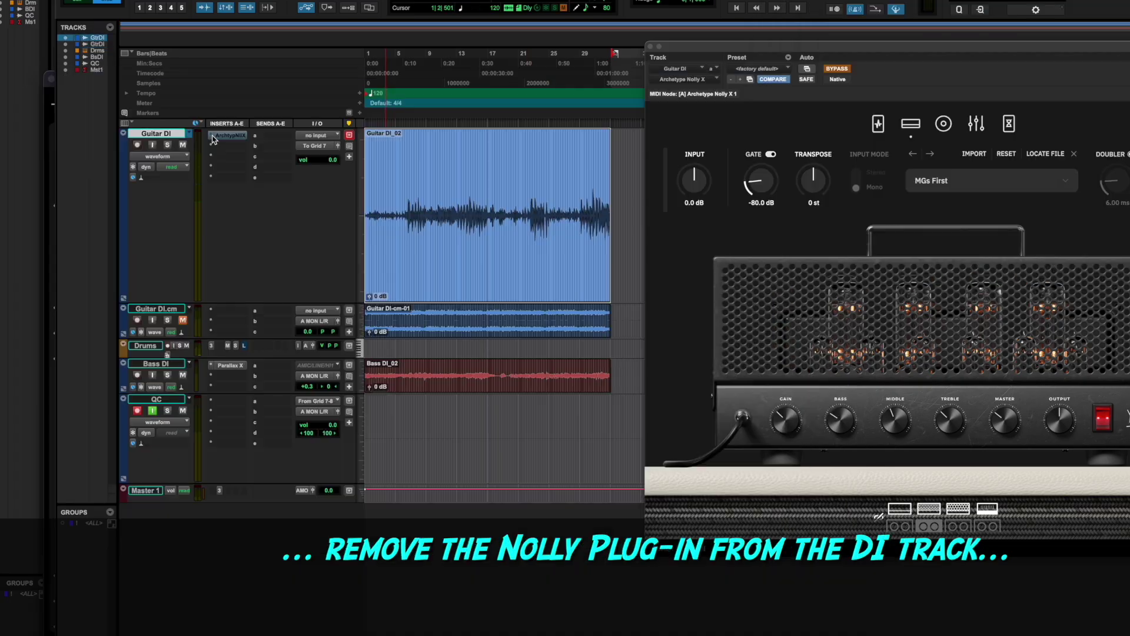
- Switch to Pro Tools and remove the Archetype Nolly X insert from the Guitar DI track
click(213, 136)
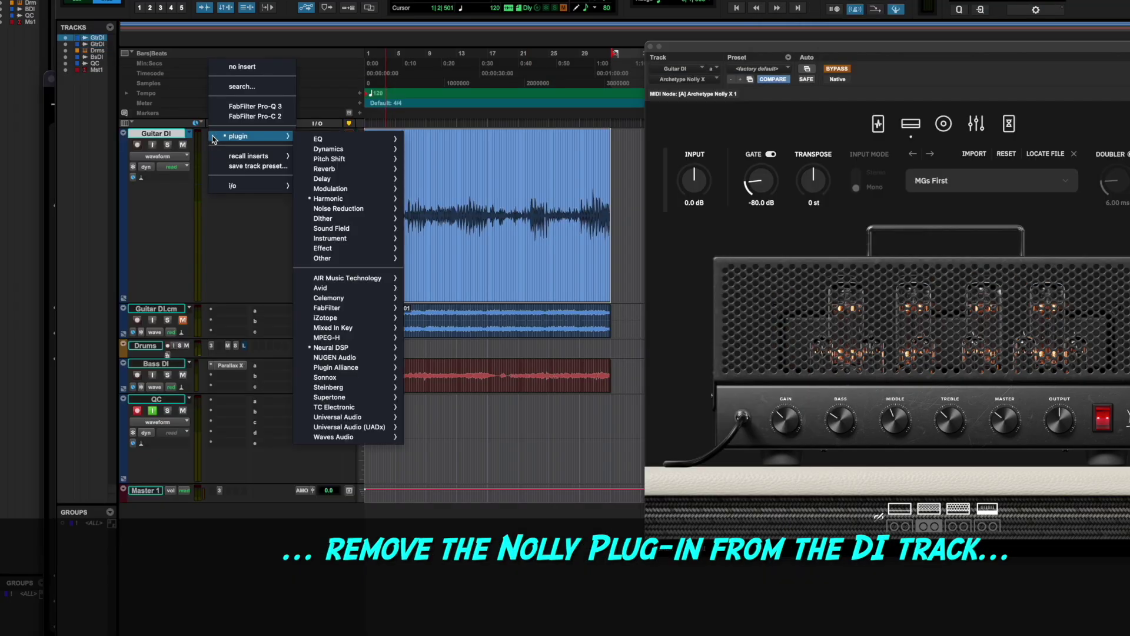
click(223, 68)
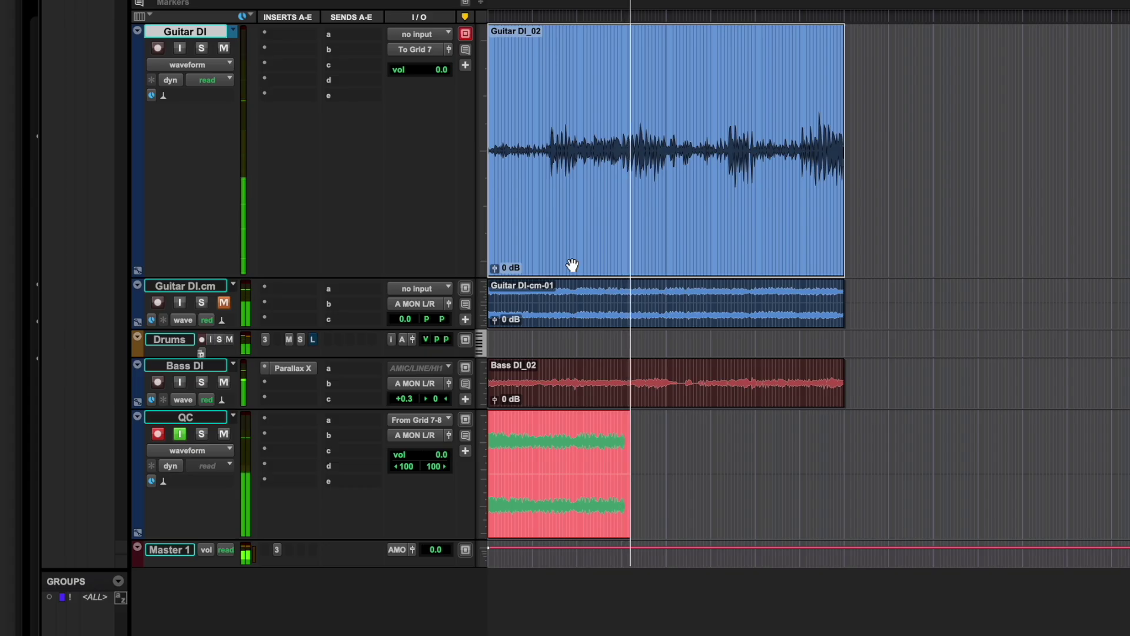
- Check the mixer levels while the QC track records, and stop recording at the end of the guitar clip
key(super+equal)
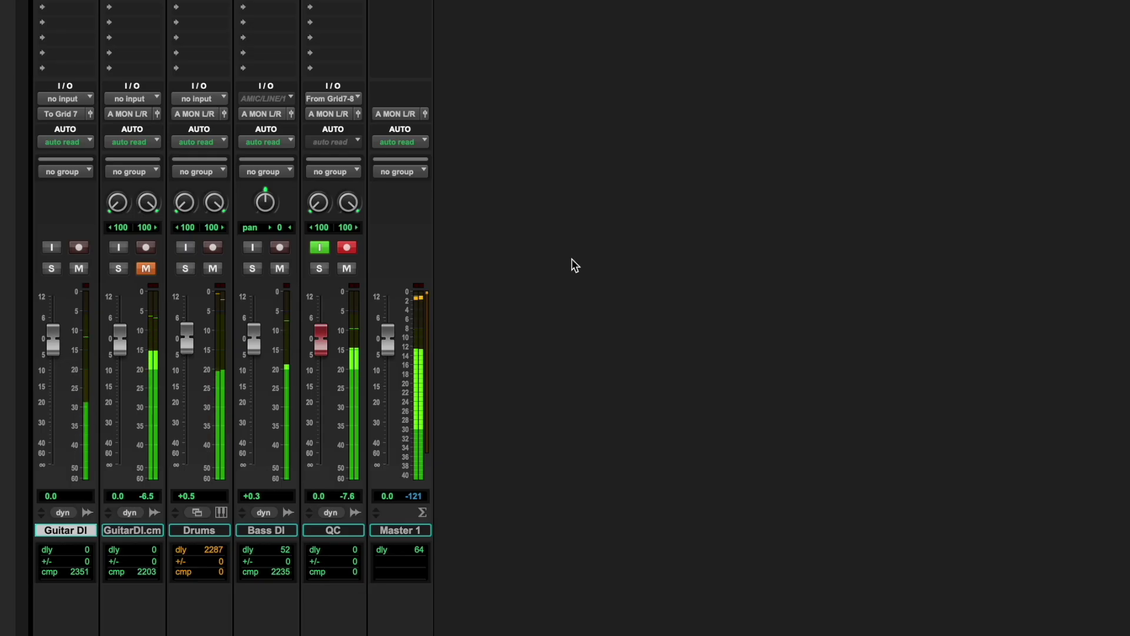
key(super+equal)
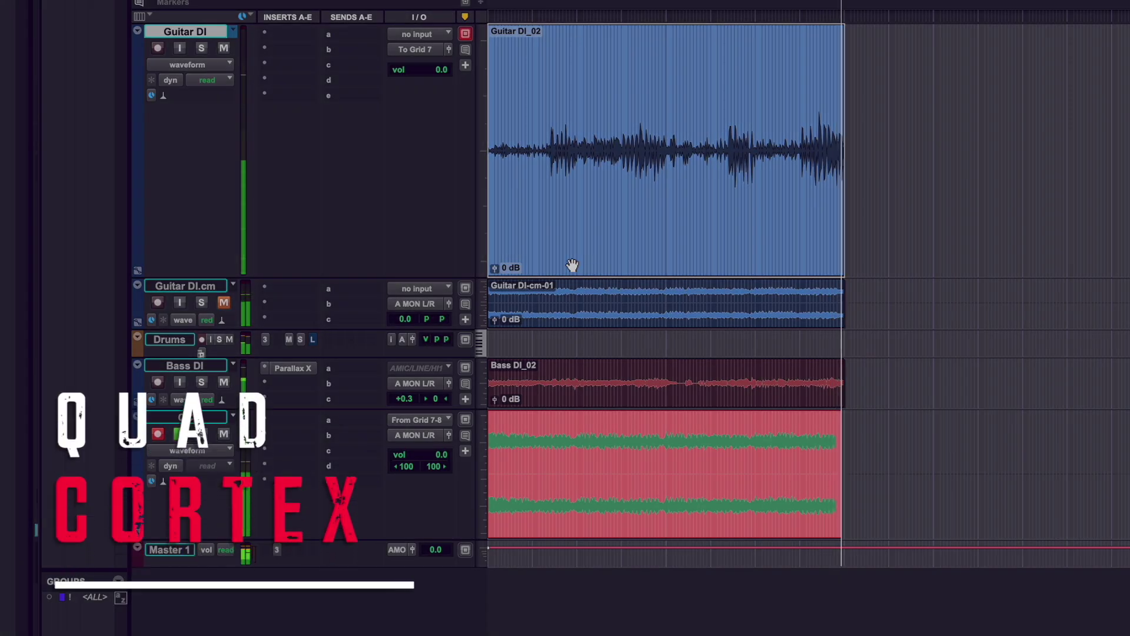
key(space)
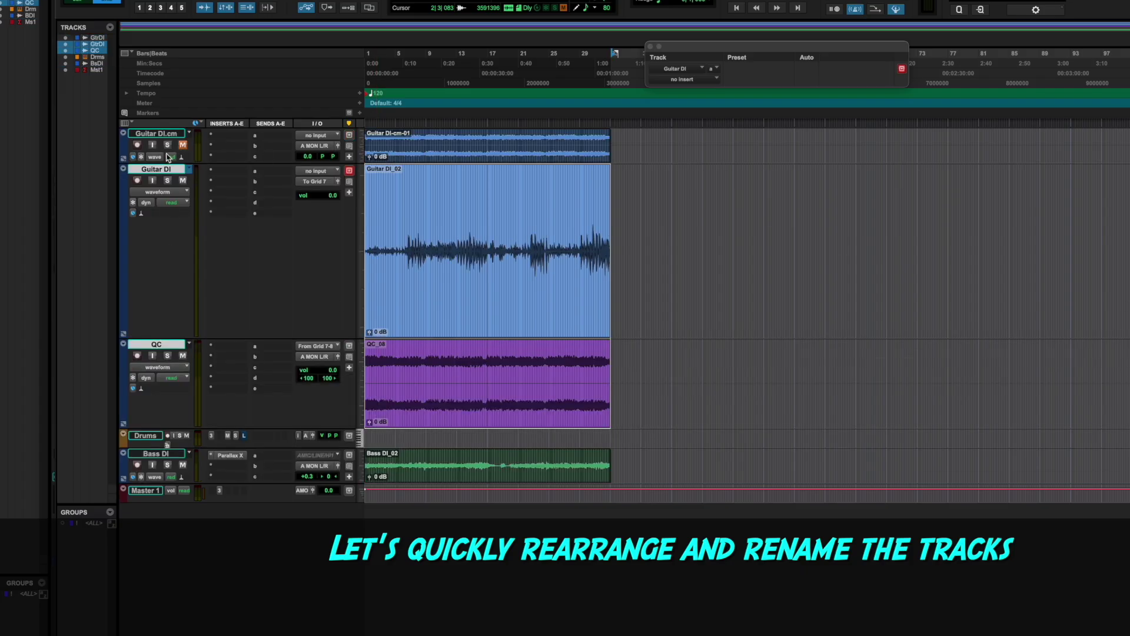
- Move the Guitar DI.cm track below Guitar DI, directly above the QC track
drag(164, 140, 146, 316)
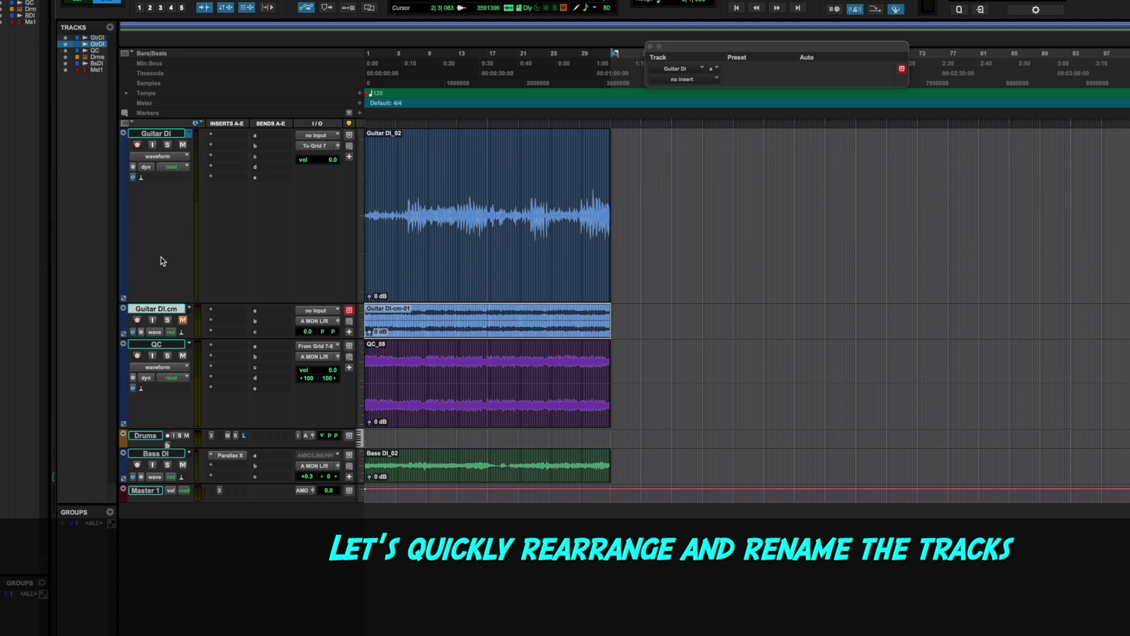
click(169, 346)
- Rename the Guitar DI.cm track to Nolly Plug-in and the QC track to QC Nolly
click(167, 312)
double_click(165, 310)
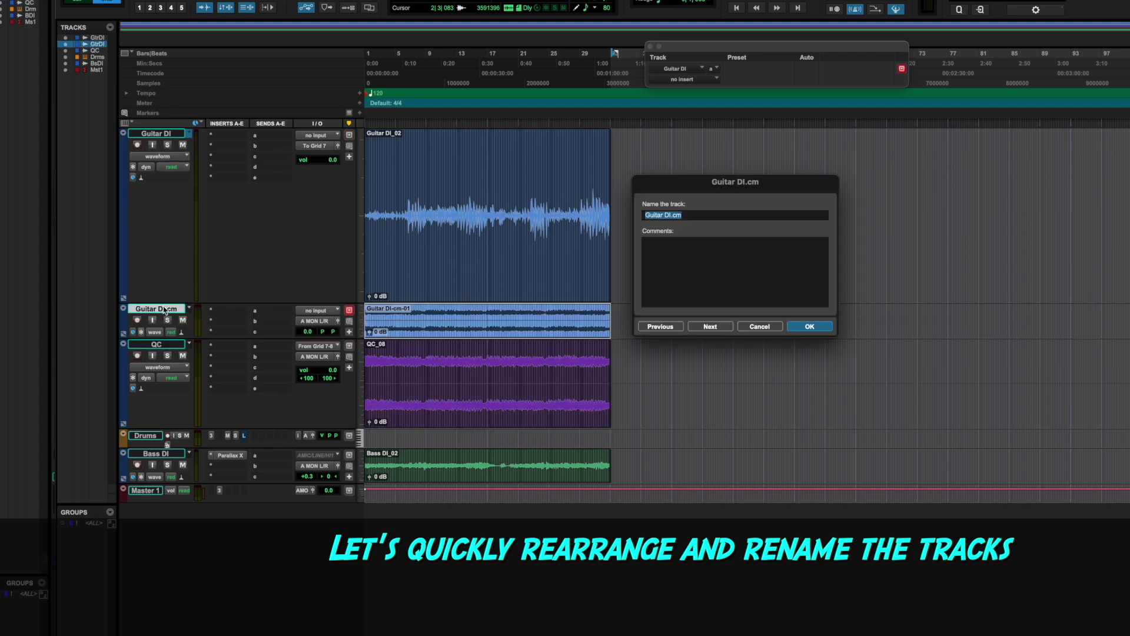
text(Nolly)
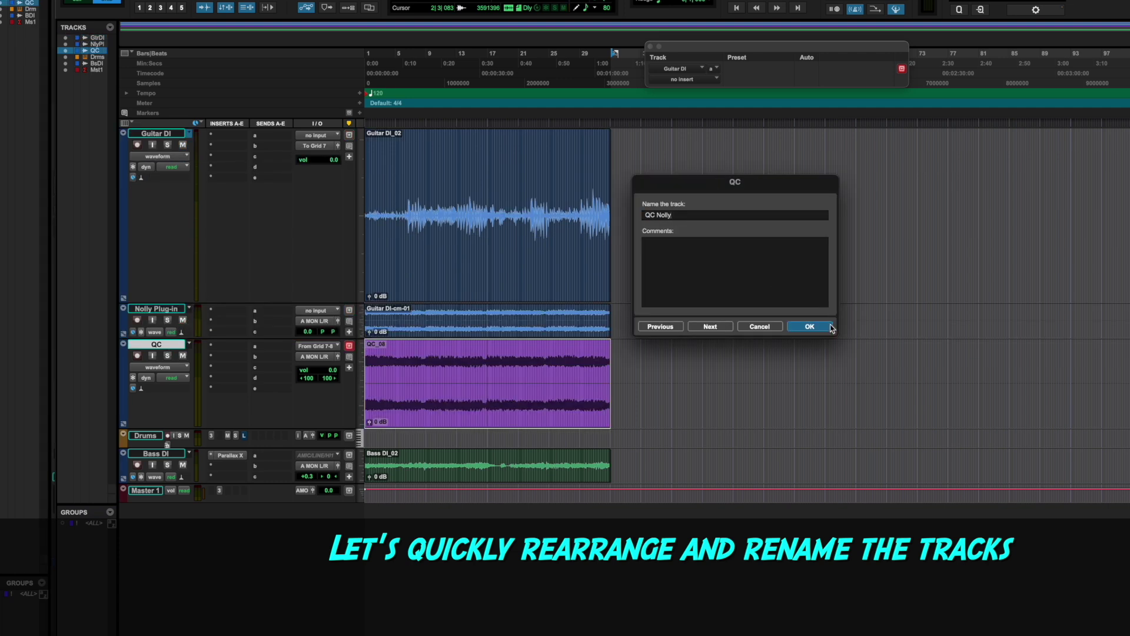
click(829, 328)
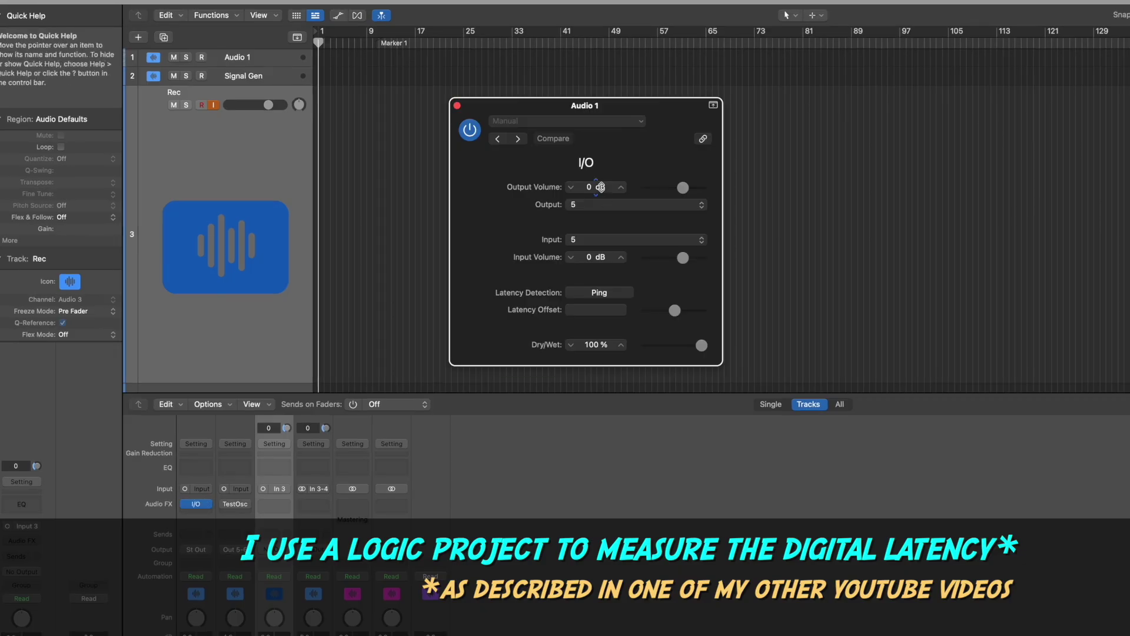
- Open the audio settings of the latency-measurement project in Logic Pro
key(super+comma)
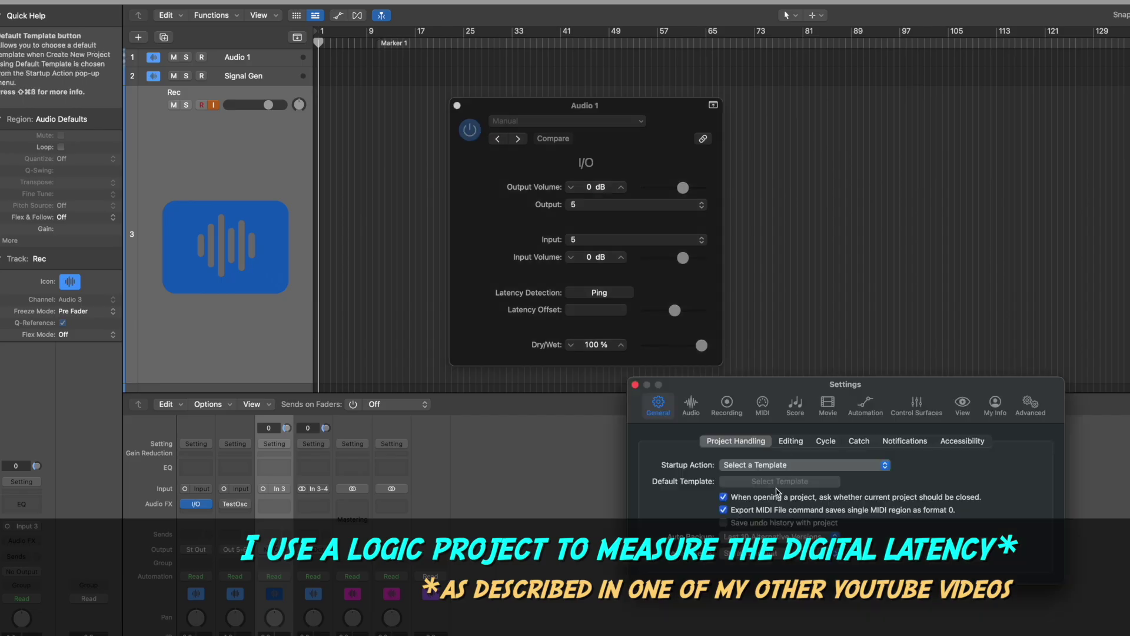
click(697, 413)
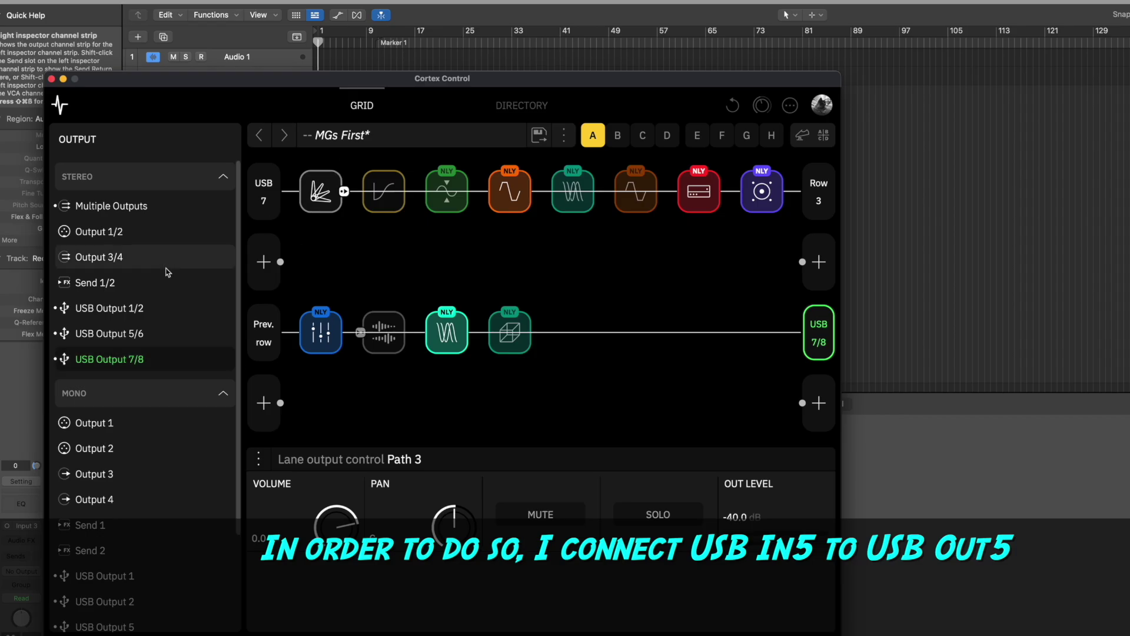
- Switch to Cortex Control, route the empty second row from USB Input 5 to USB Output 5/6, and ping the latency in Logic's I/O plug-in
click(267, 262)
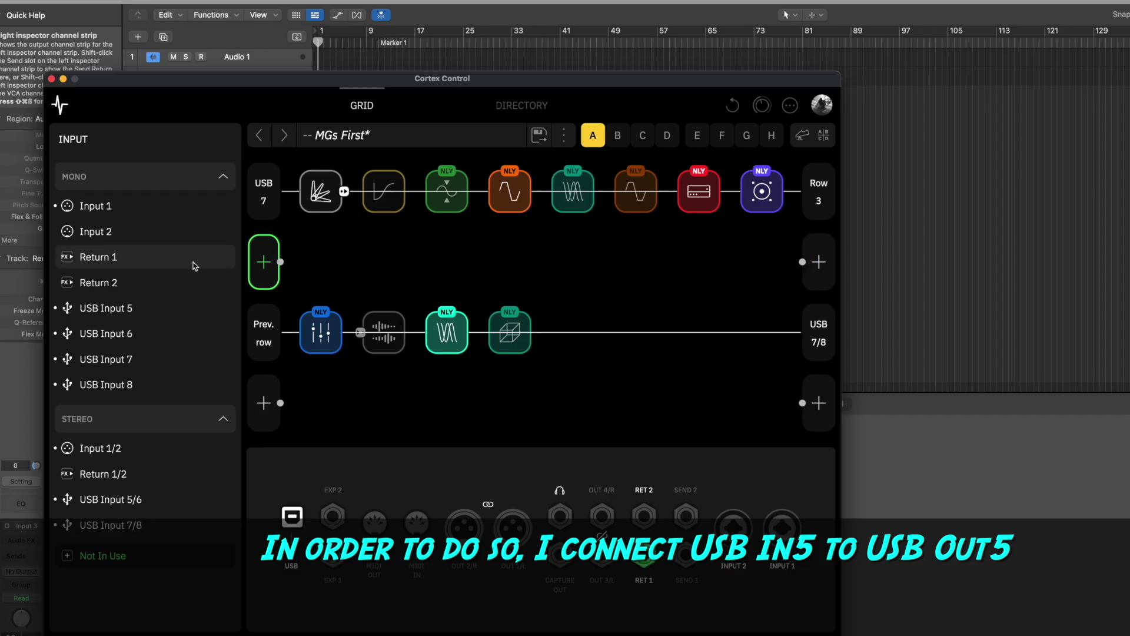
click(194, 308)
click(819, 262)
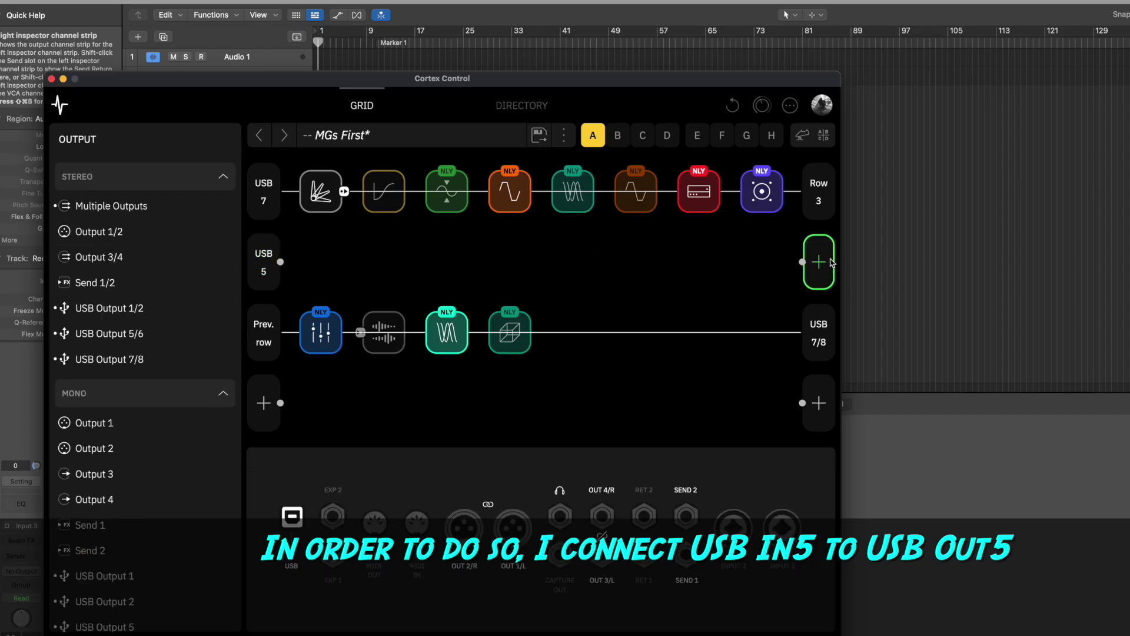
click(141, 336)
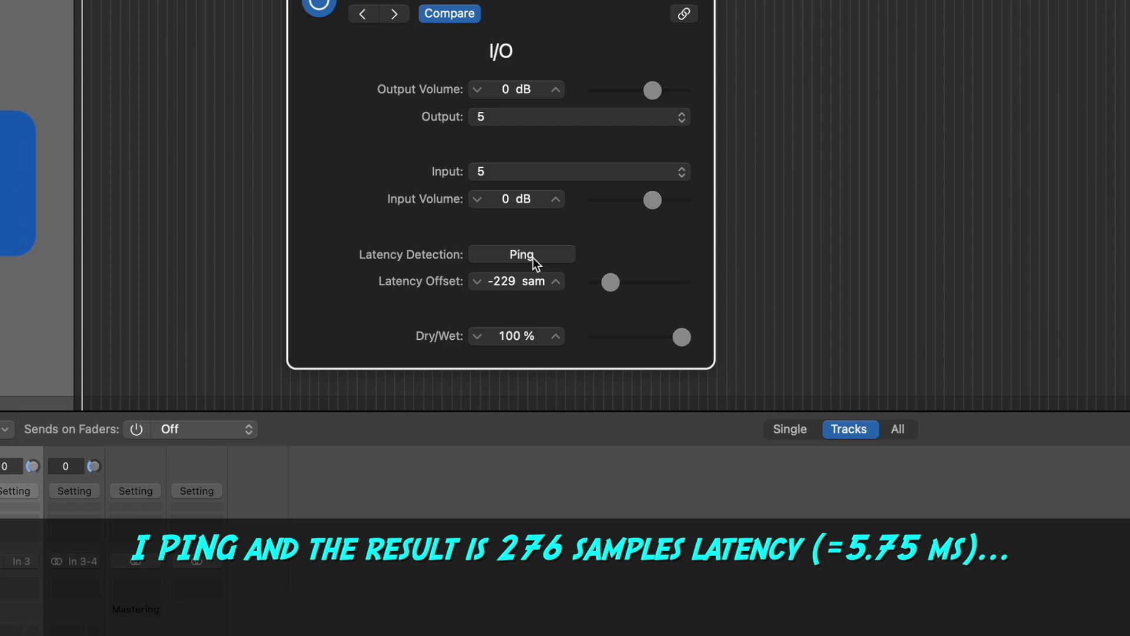
click(532, 257)
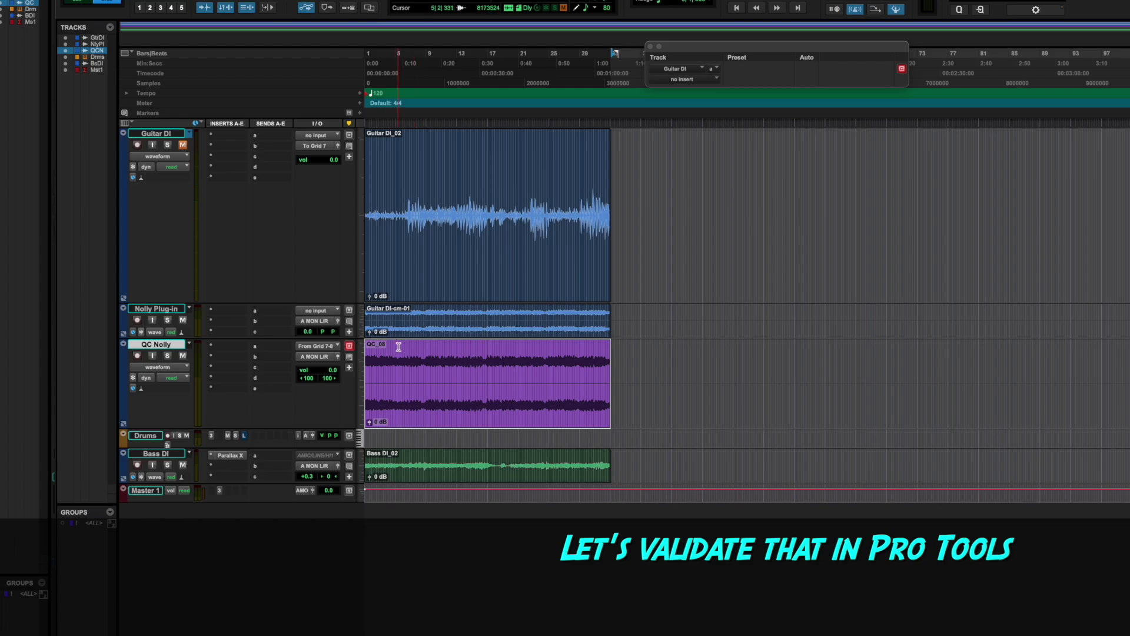
- Switch to Pro Tools, insert NUGEN Aligner (stereo) on the Nolly Plug-in track, and copy the insert to the QC Nolly track
click(242, 319)
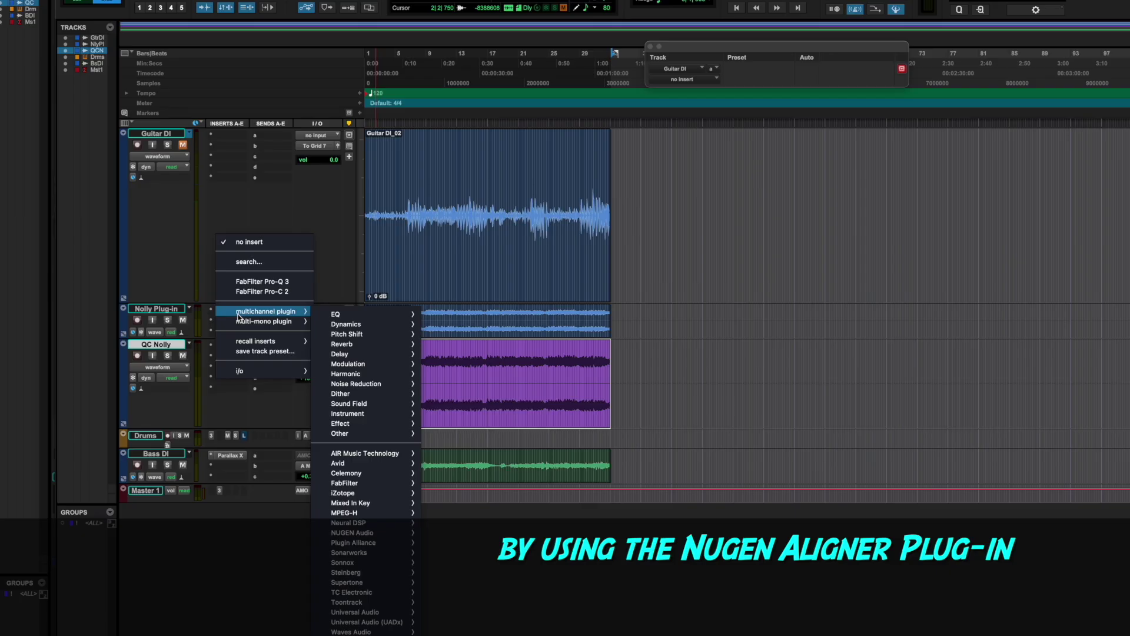
mouse_move(357, 491)
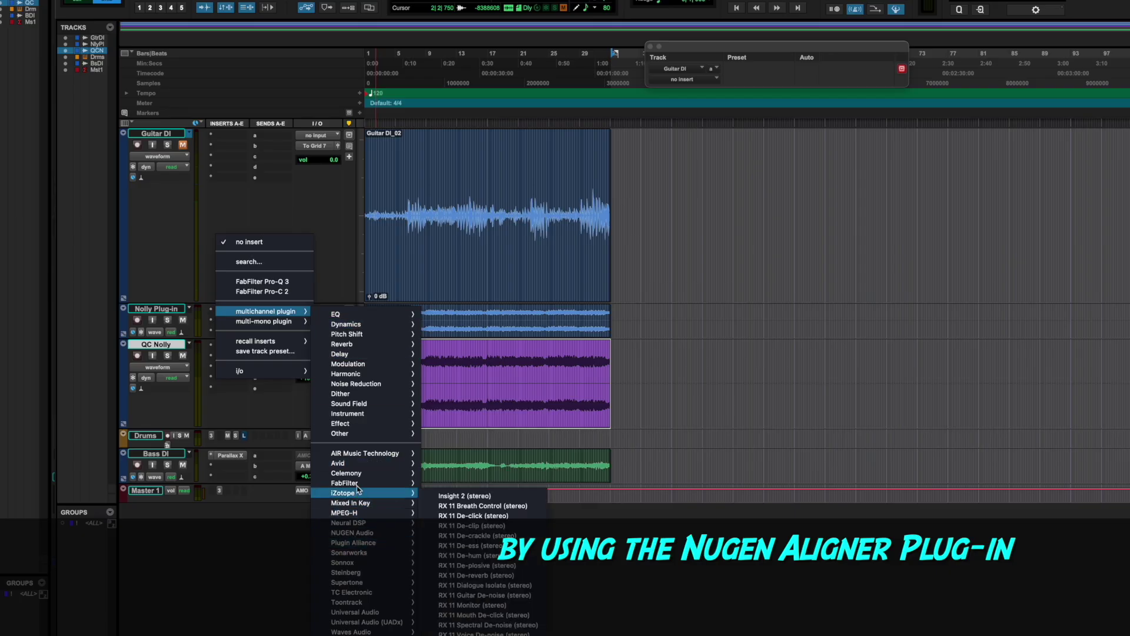
mouse_move(360, 533)
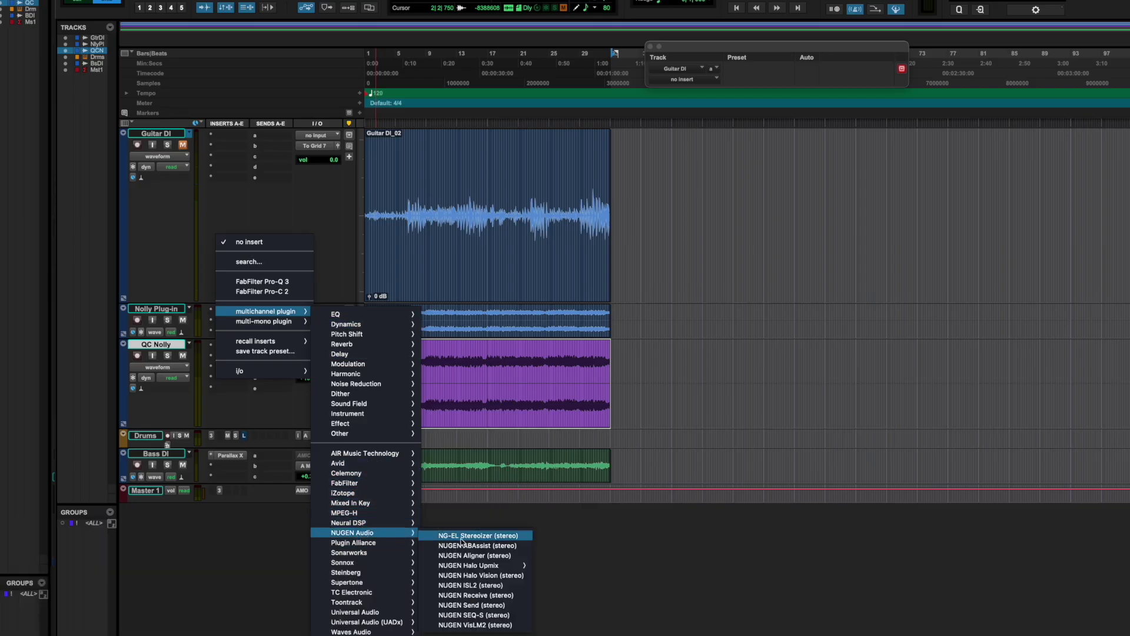
key(Escape)
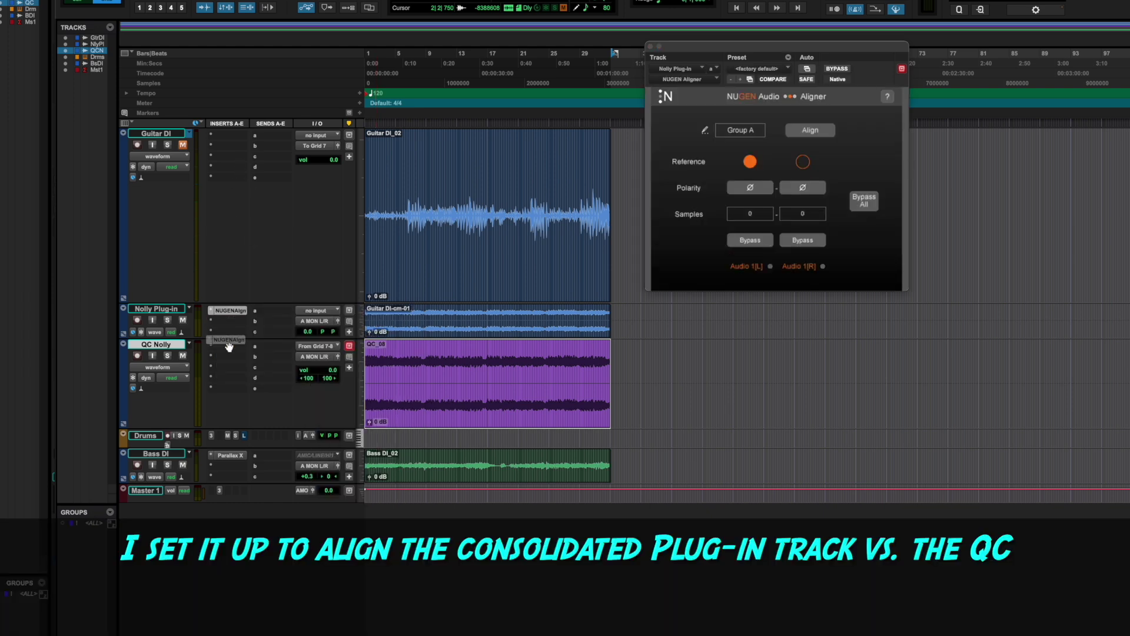
drag(229, 347, 231, 351)
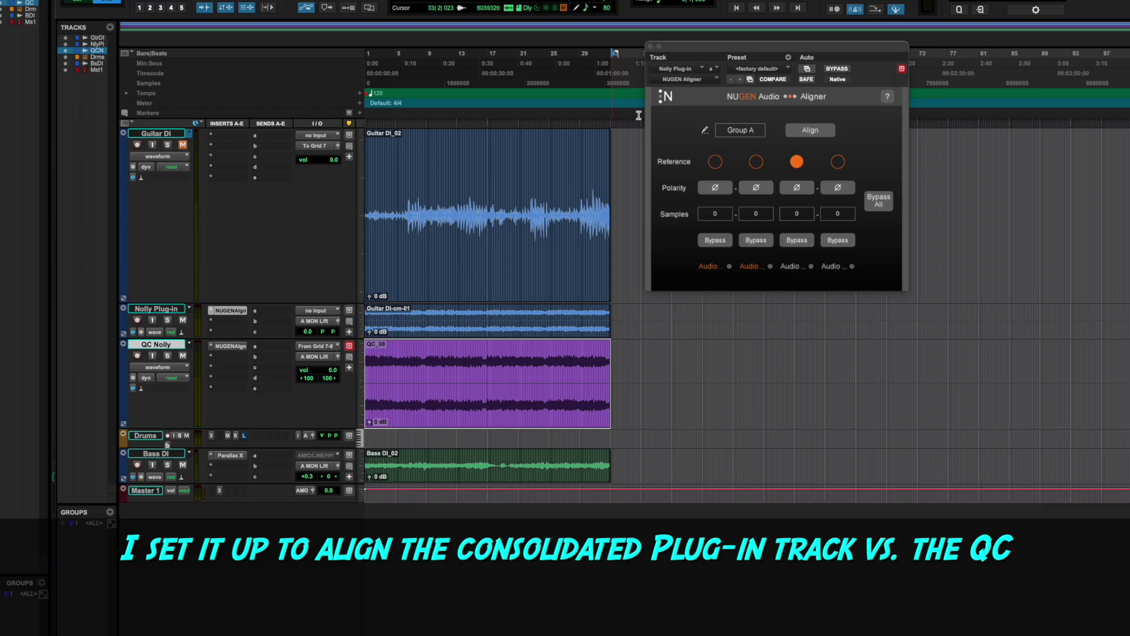
- Run Align in NUGEN Aligner during playback, and set the QC Nolly track's delay compensation offset to -276 samples in the mixer
click(807, 132)
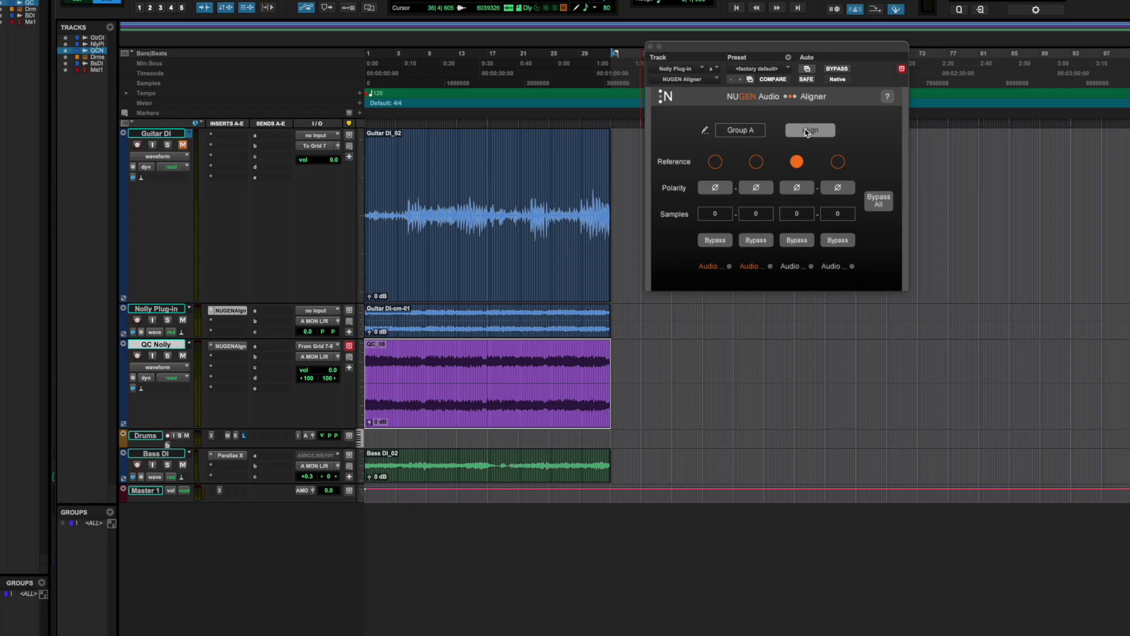
key(space)
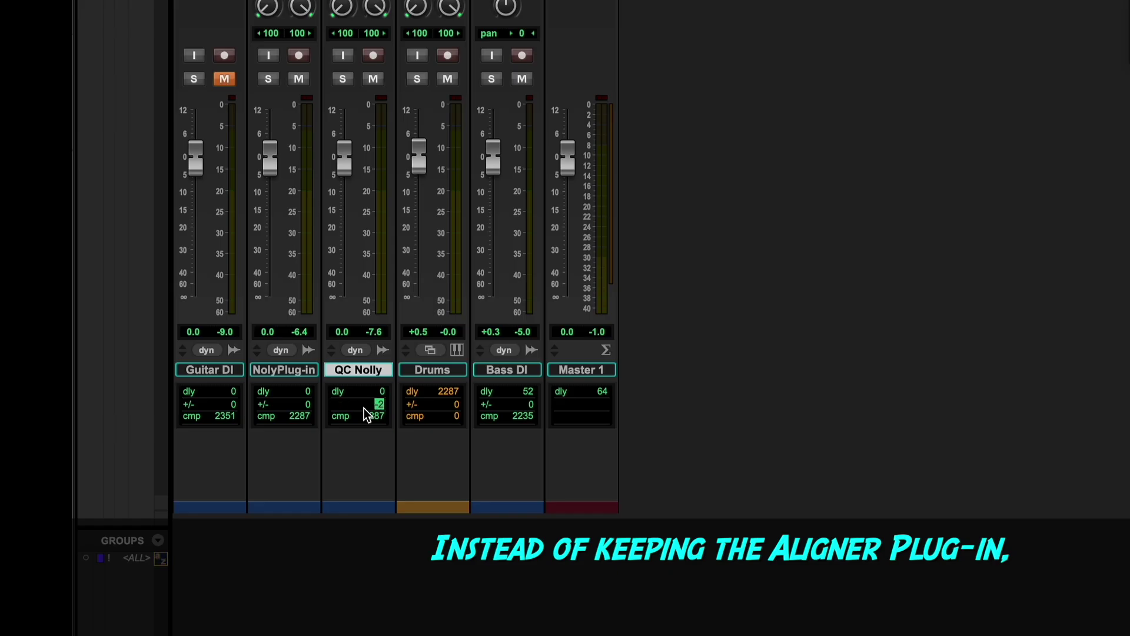
text(76)
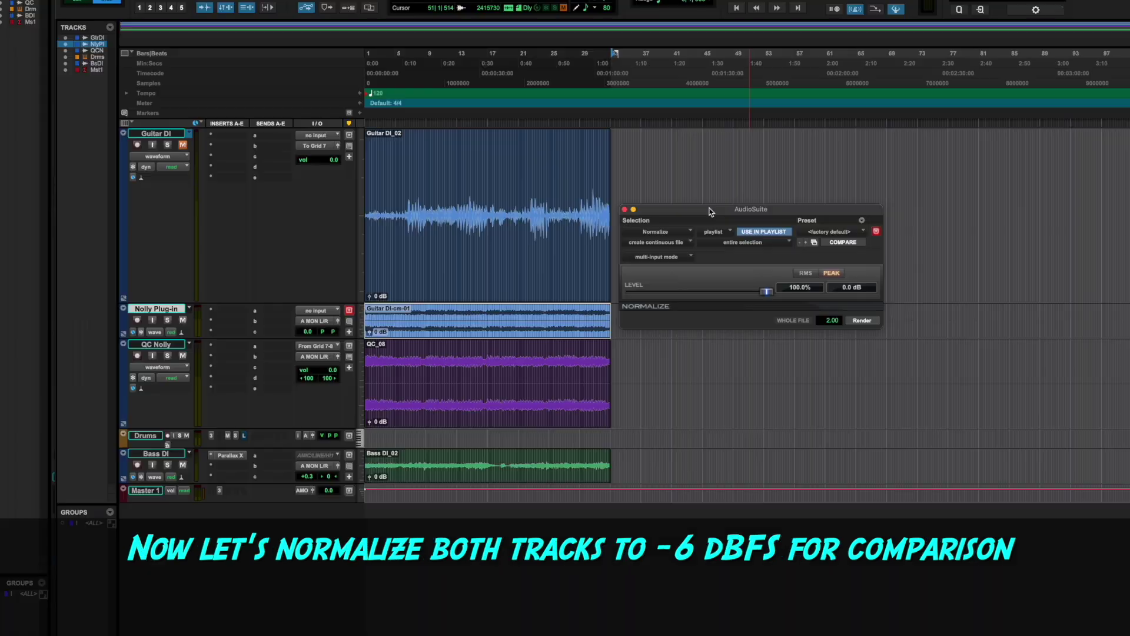
- Normalize the Nolly Plug-in and QC Nolly clips to a peak level of -6 dB with AudioSuite Normalize
drag(711, 211, 730, 207)
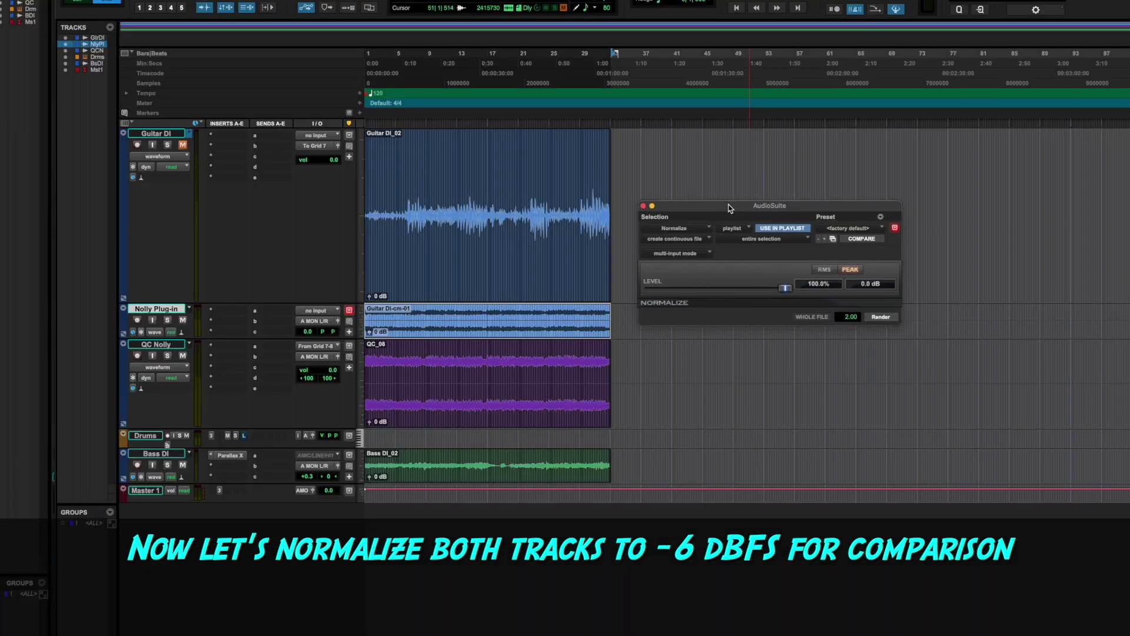
click(877, 286)
text(-6)
key(Return)
click(880, 318)
click(493, 419)
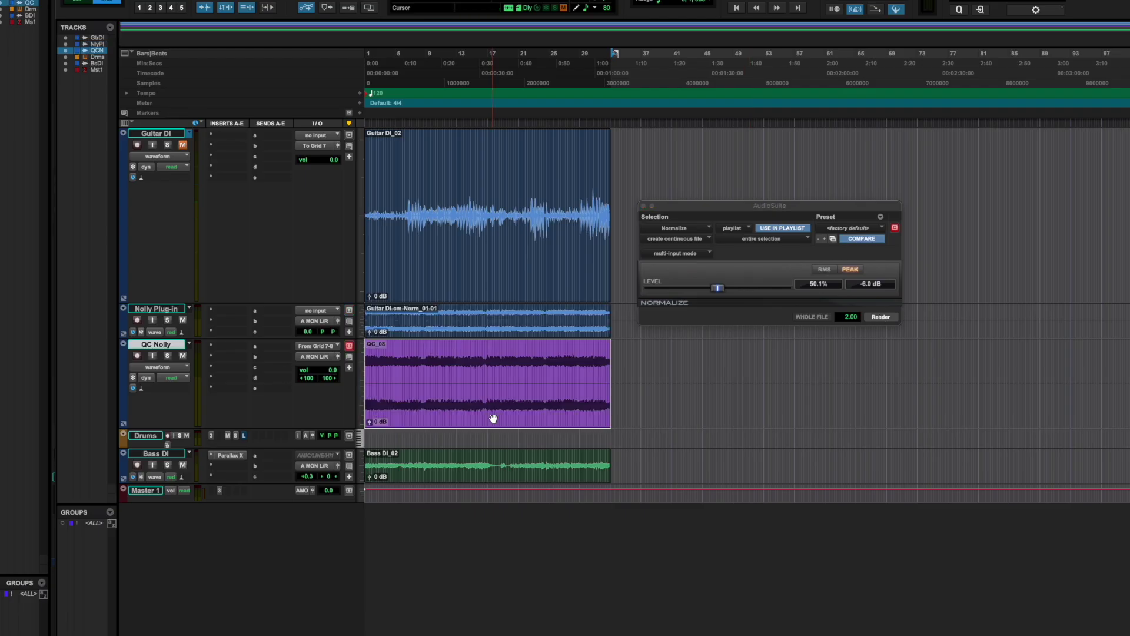
click(875, 318)
- Play the session and alternate solo between the QC Nolly and Nolly Plug-in tracks to compare their sound
key(space)
key(shift+s)
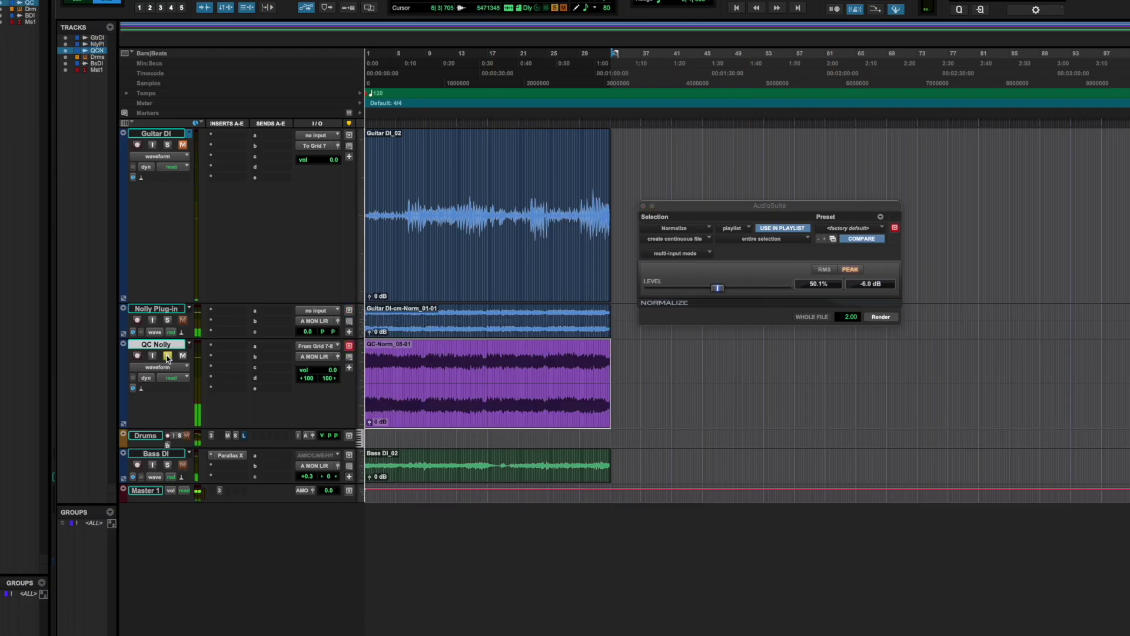
click(167, 321)
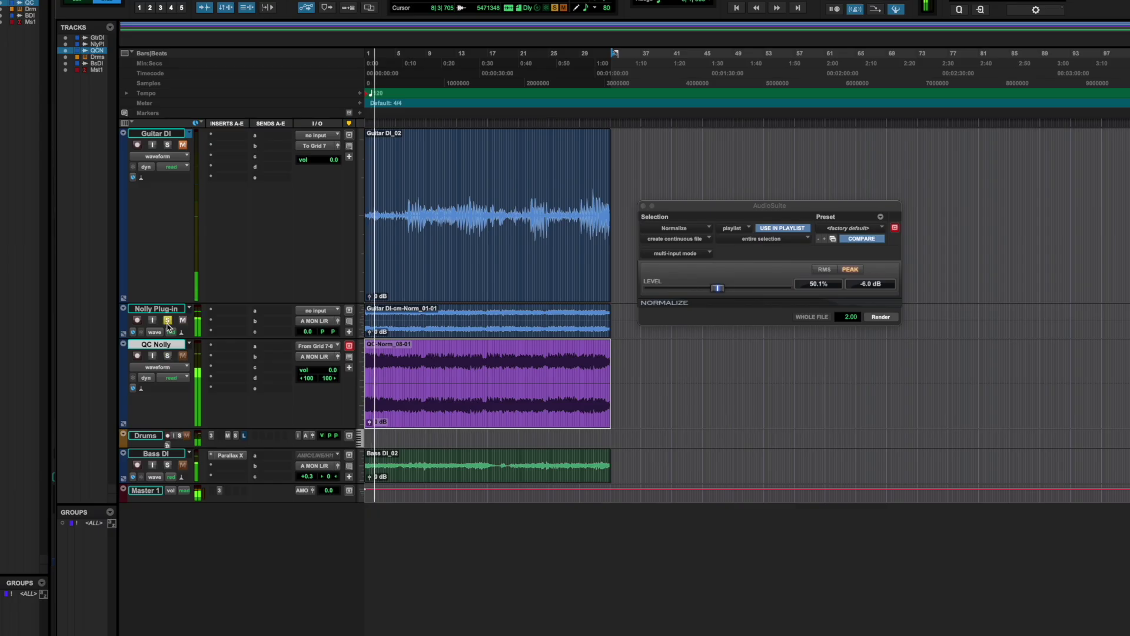
click(168, 356)
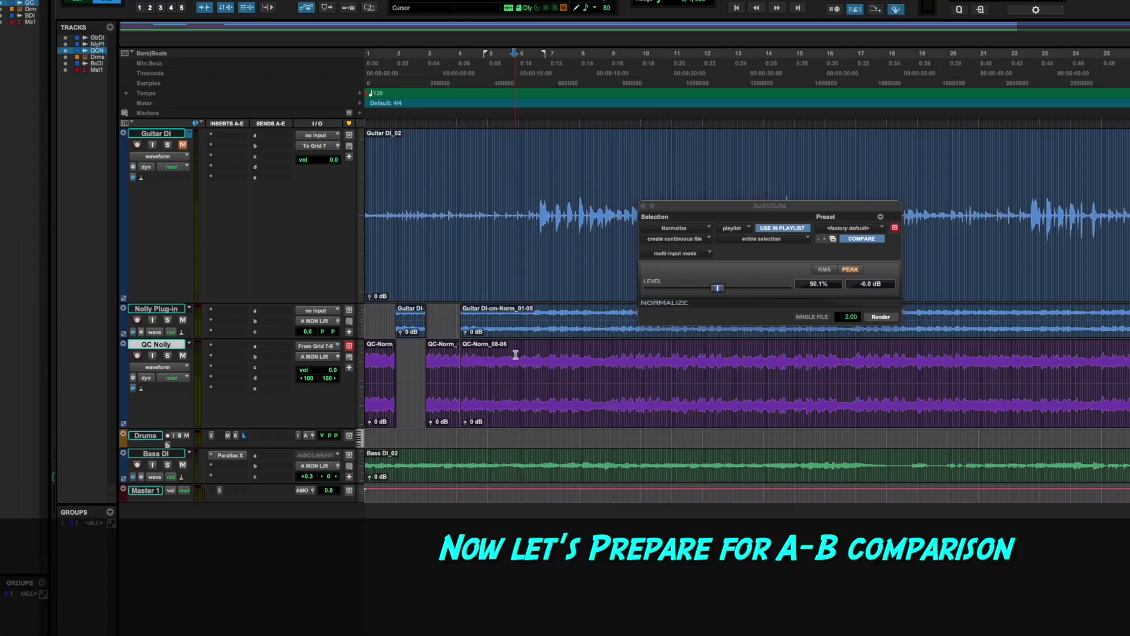
- Split both guitar versions at matching points and combine alternating QC and plug-in sections on the Nolly Plug-in track up to bar 21
drag(515, 355, 516, 320)
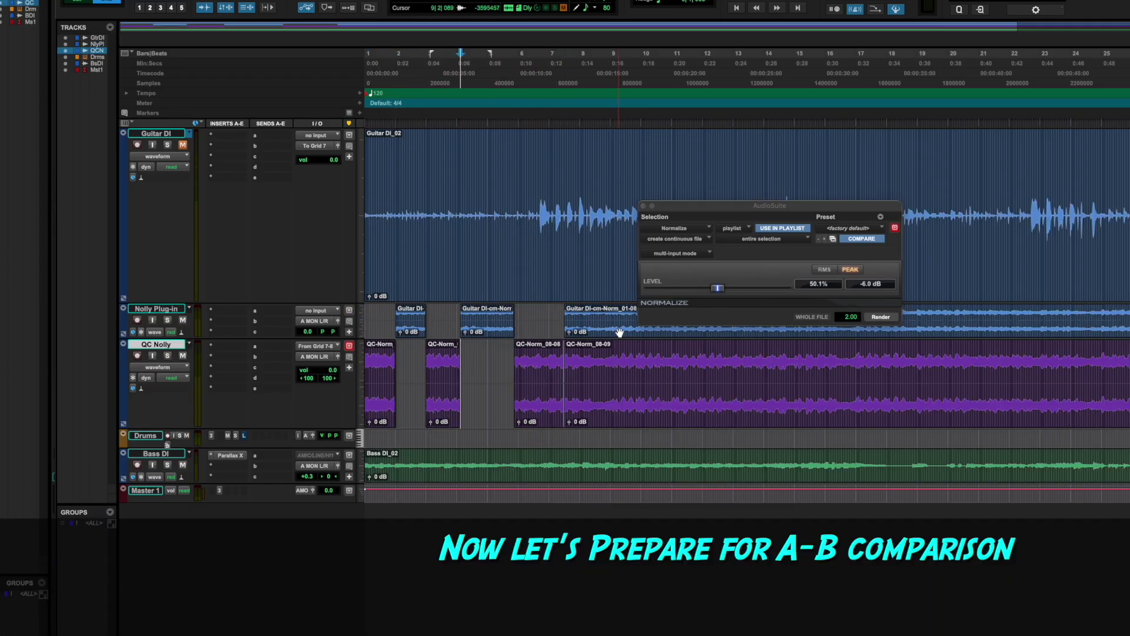
drag(647, 365, 648, 321)
drag(795, 365, 794, 321)
drag(942, 365, 942, 321)
- Apply batch fades to the alternating clips with 10 ms fade-ins and fade-outs and centered equal-gain crossfades, and play back the result
key(ctrl+a)
key(ctrl+f)
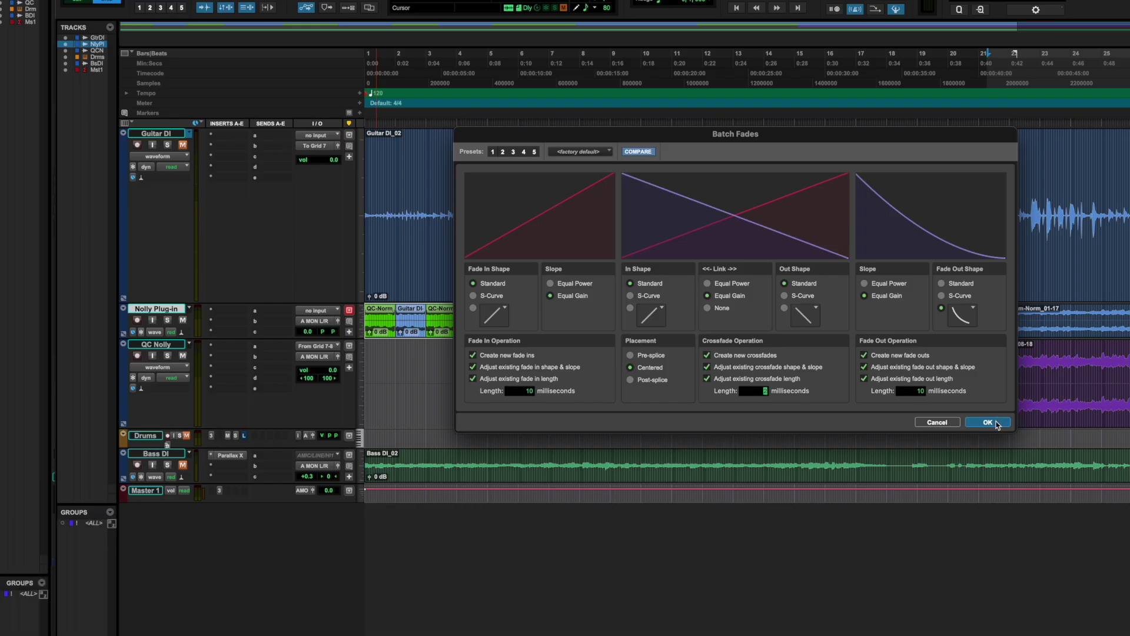
click(988, 422)
key(space)
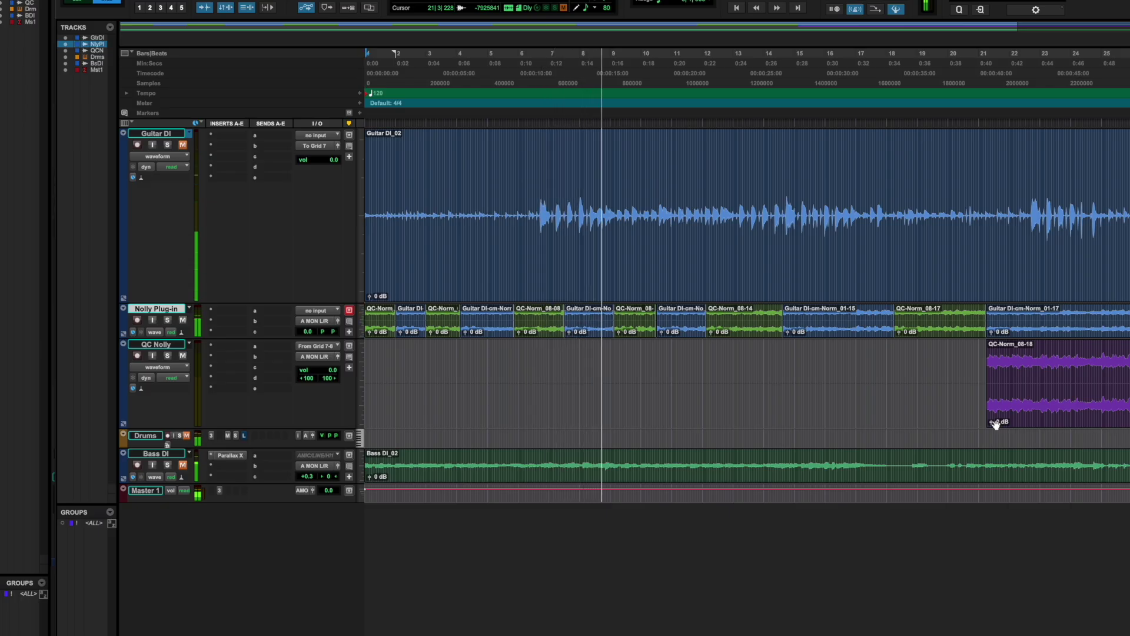
key(space)
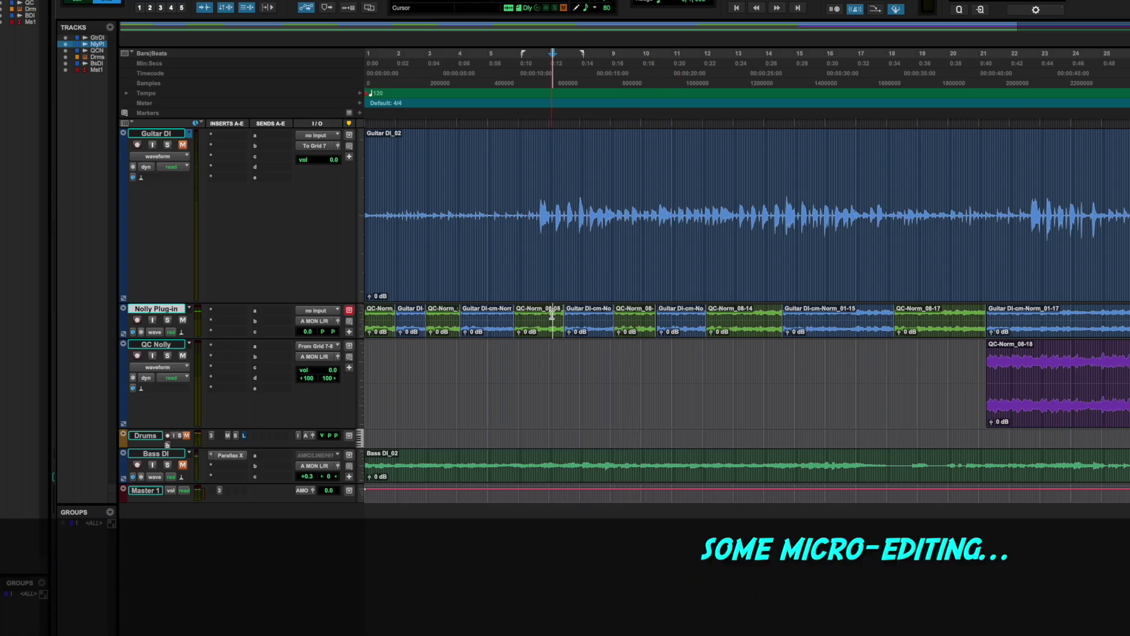
- Move the QC-to-plug-in crossfade in bar 7 of the Nolly Plug-in track earlier, to about 7|2|480
key(e)
key(r)
key(r)
key(r)
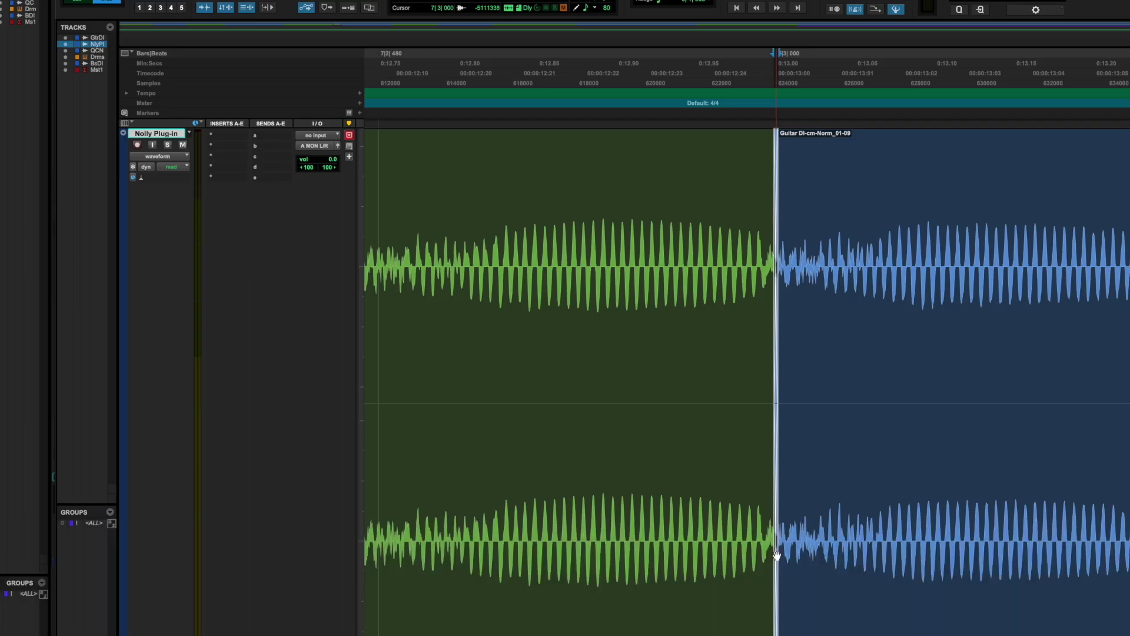
drag(776, 554, 388, 526)
scroll(534, 385, left, 5)
key(r)
- Play back the edited transition around bar 7 and review the alternating clips on the Nolly Plug-in track
key(ctrl+z)
key(space)
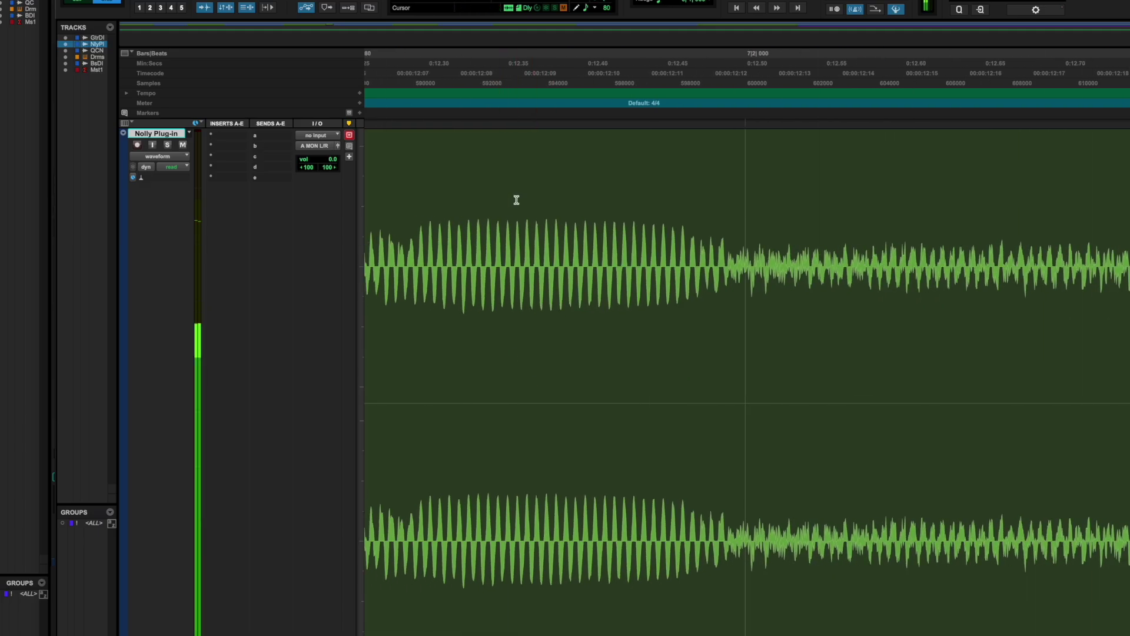
key(ctrl+shift+z)
key(r)
key(r)
key(r)
key(r)
key(r)
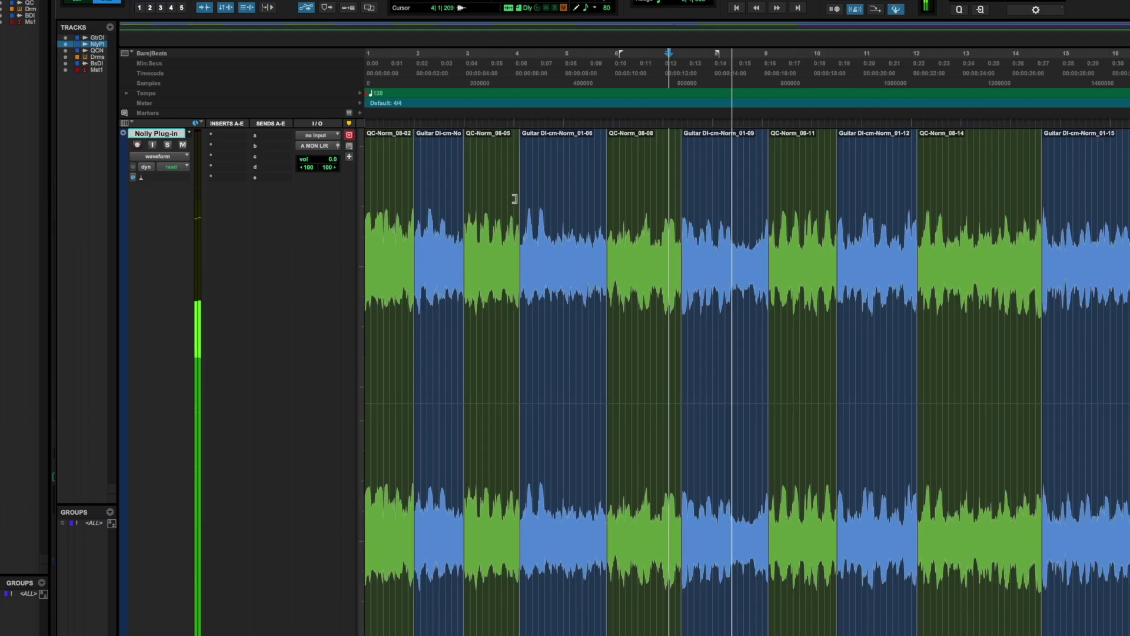